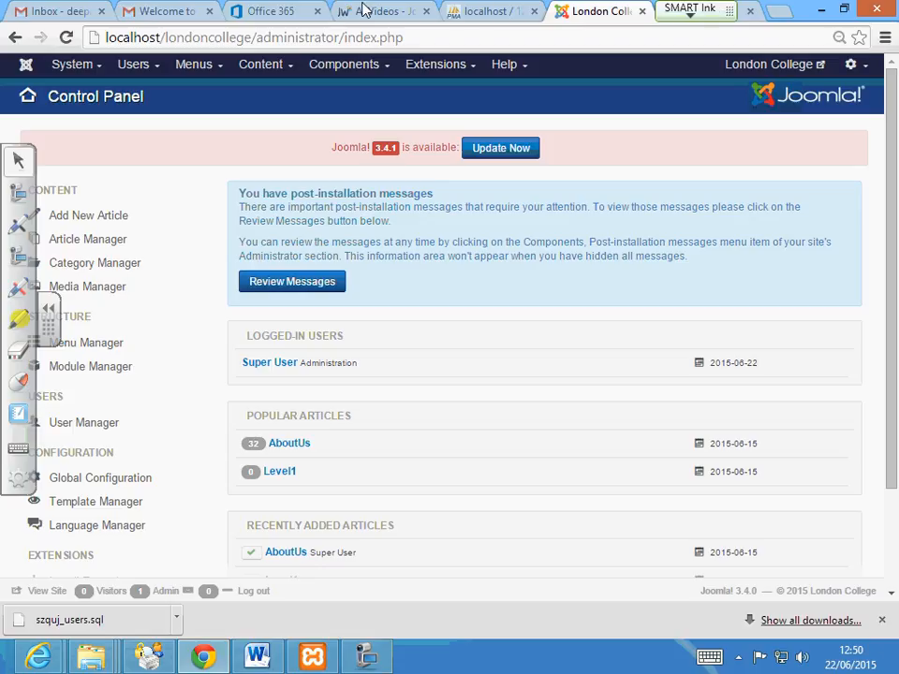
Create a published, uncategorised article titled "home" in the Article Manager, then save and close it
{"action": "left_click", "coordinate": [261, 68]}
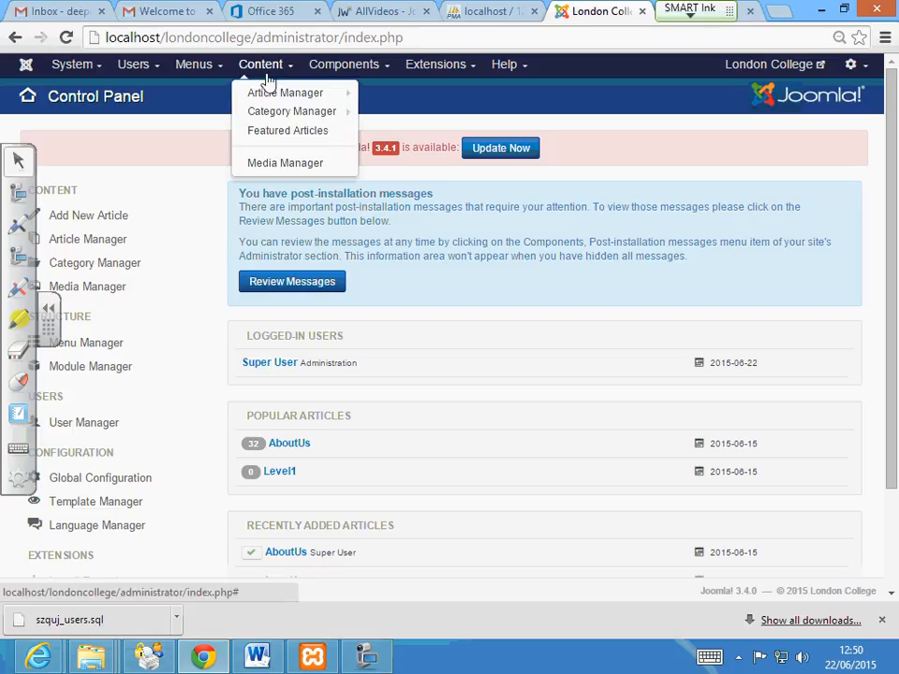
{"action": "left_click", "coordinate": [267, 97]}
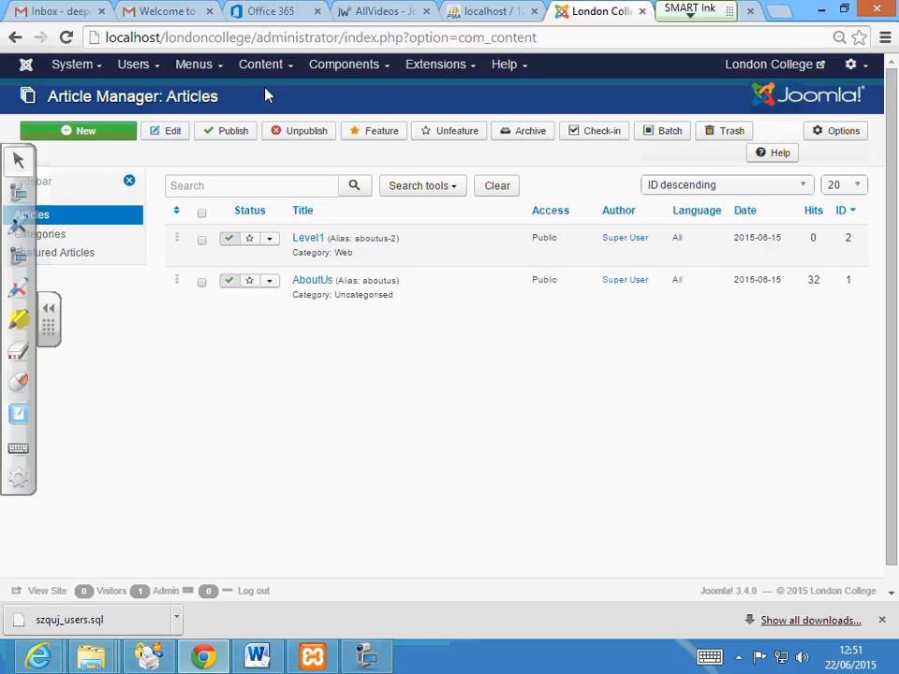
{"action": "left_click", "coordinate": [81, 140]}
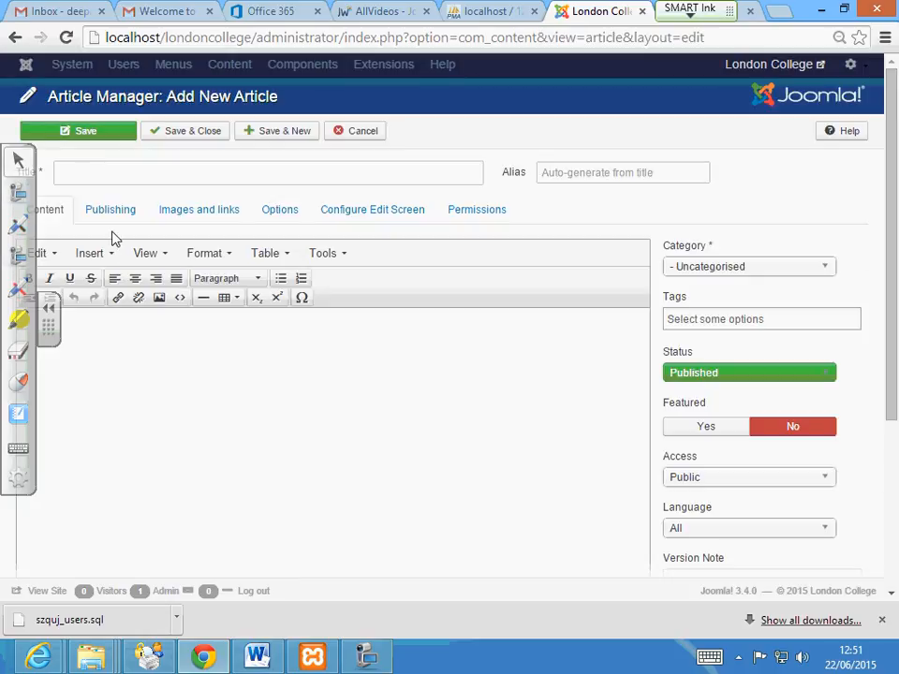
{"action": "left_click", "coordinate": [362, 132]}
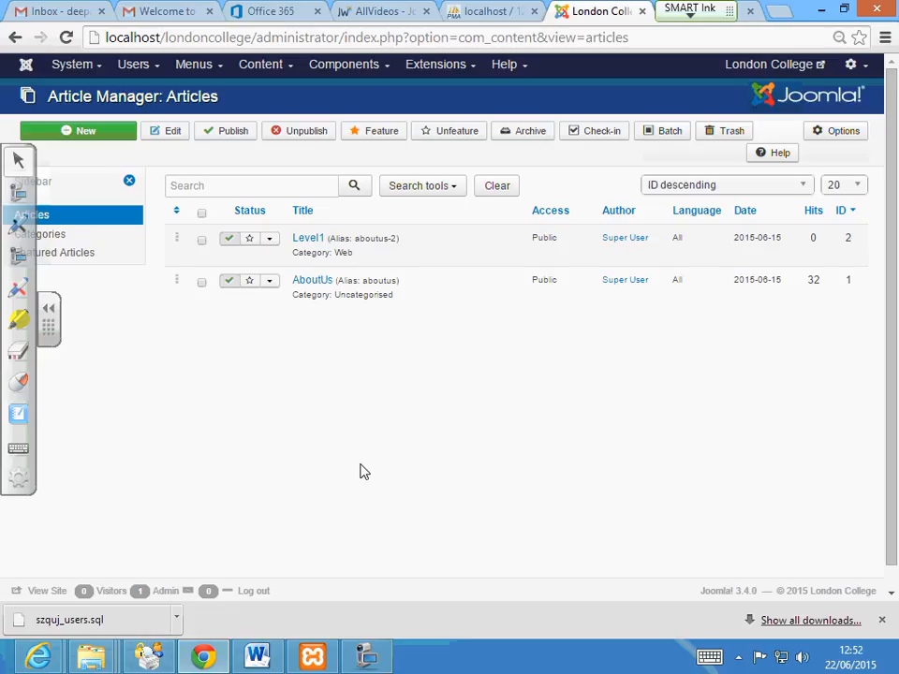
{"action": "left_click", "coordinate": [78, 136]}
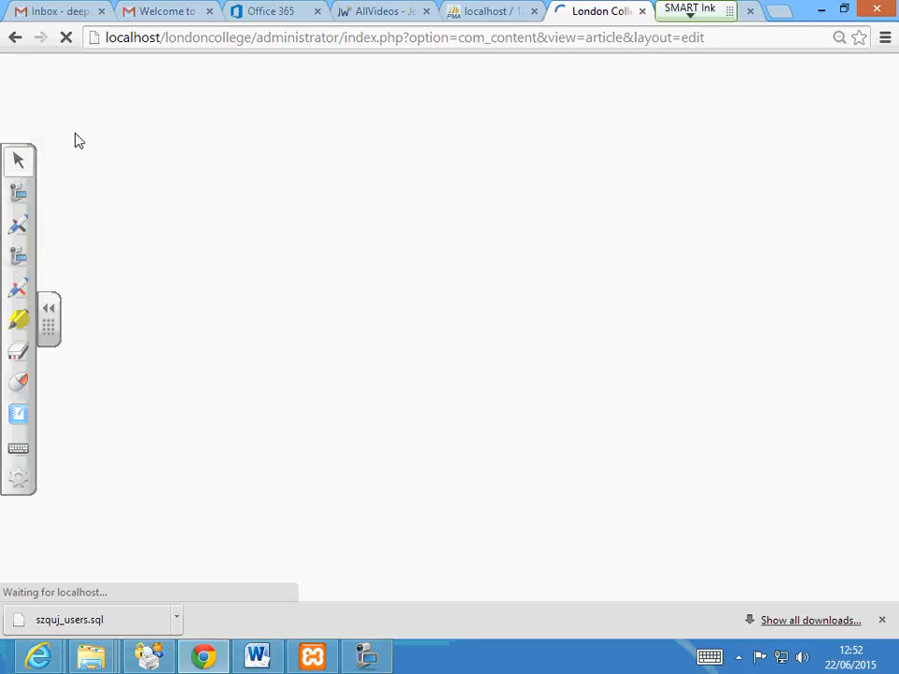
{"action": "left_click", "coordinate": [90, 178]}
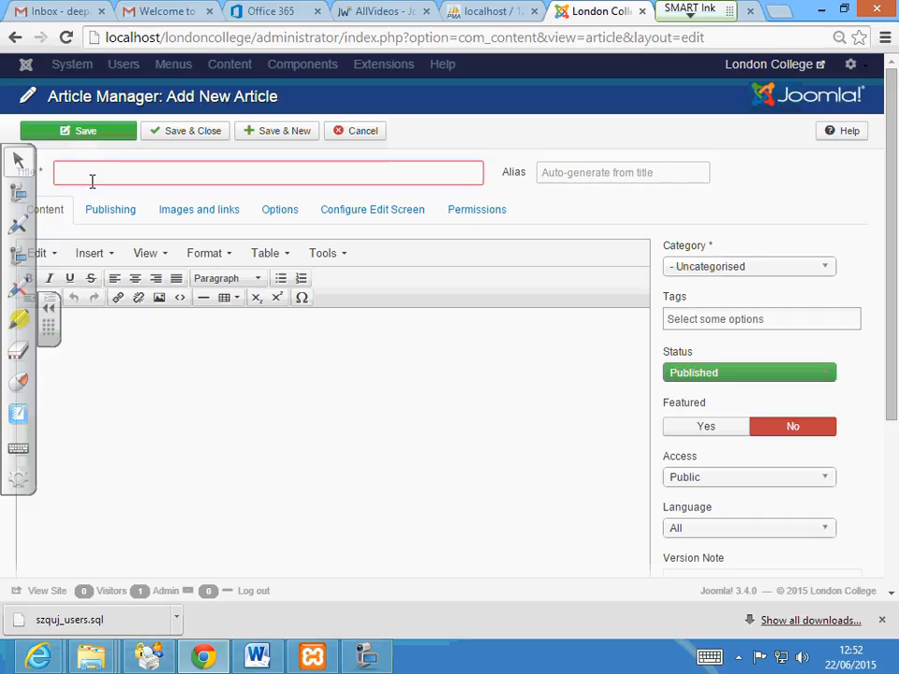
{"action": "type", "text": "home"}
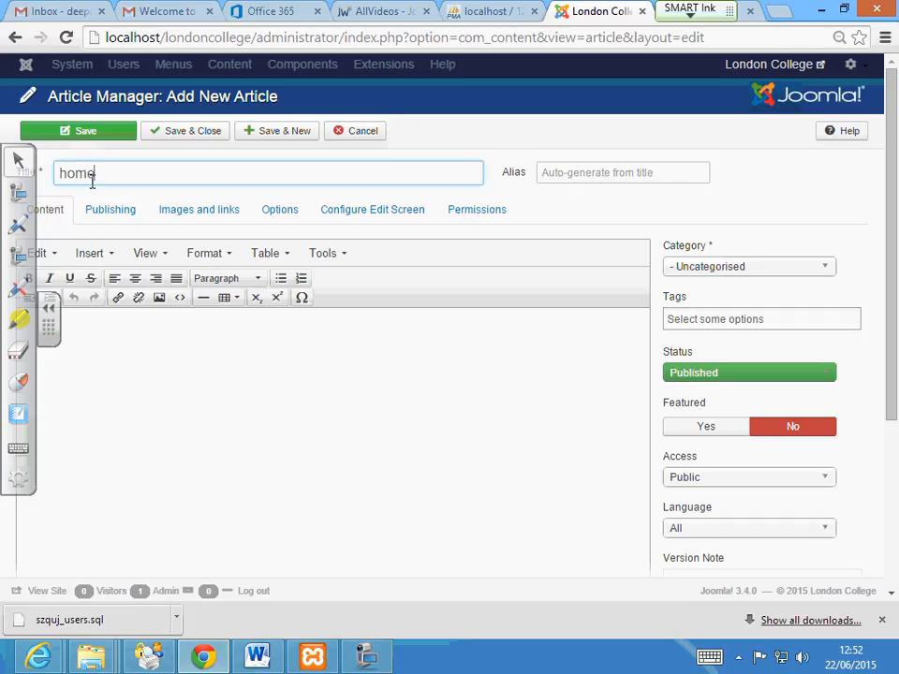
{"action": "left_click", "coordinate": [210, 137]}
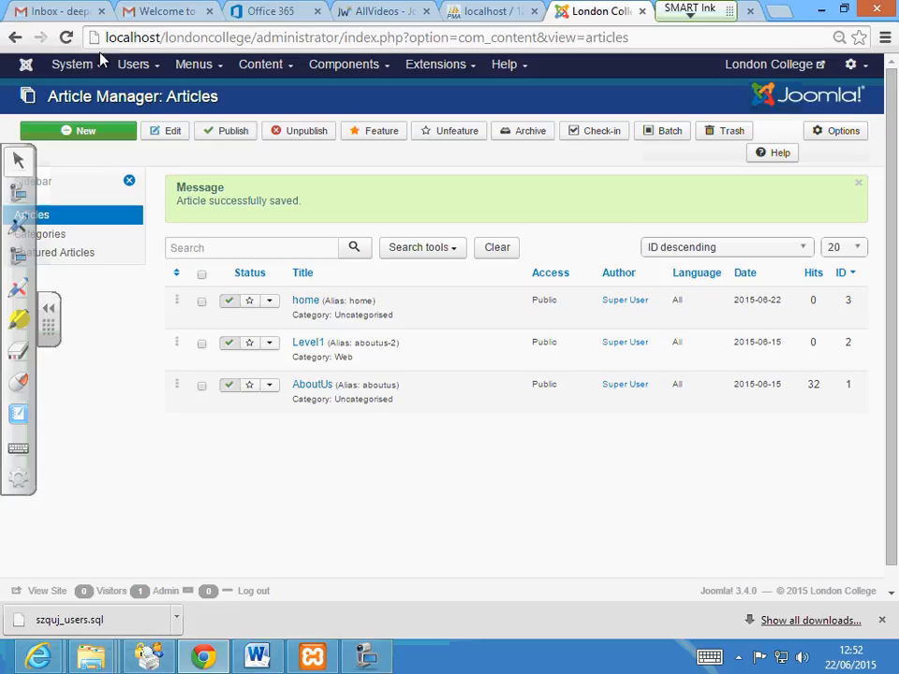
Change the menu item type of the Main Menu's Home item to Single Article
{"action": "left_click", "coordinate": [197, 70]}
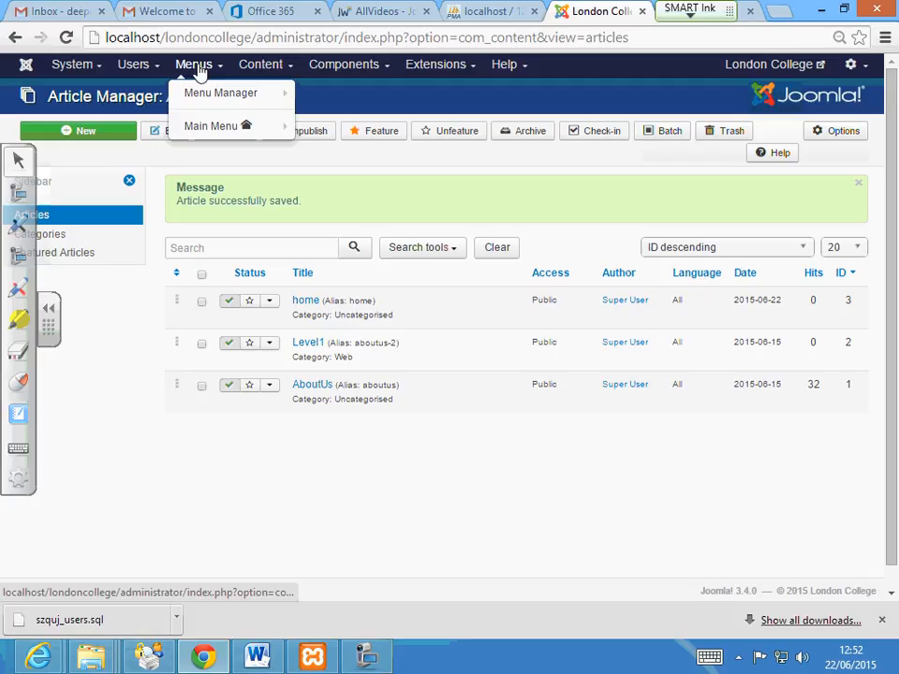
{"action": "left_click", "coordinate": [197, 128]}
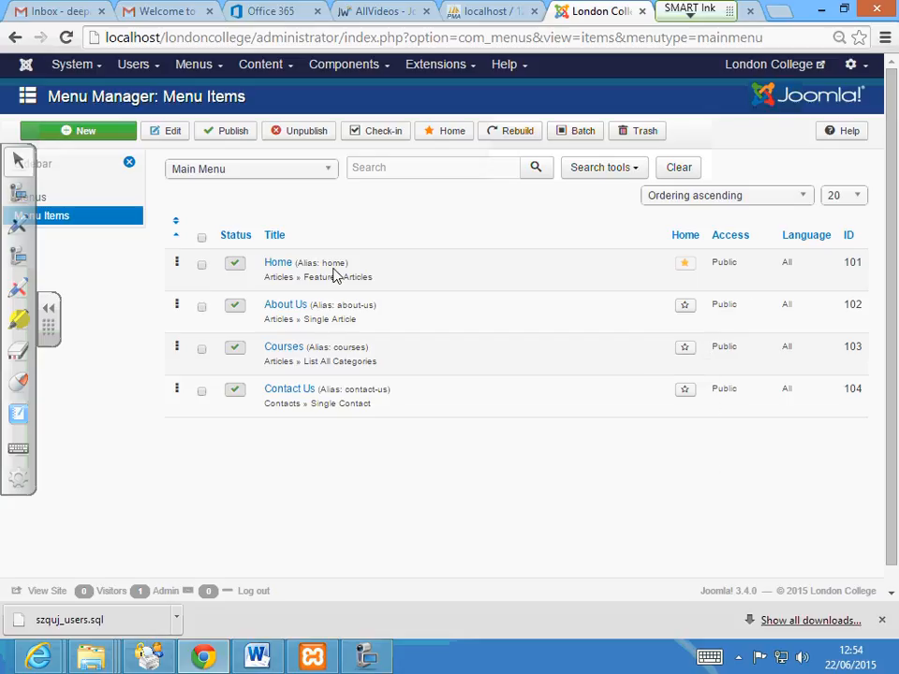
{"action": "left_click", "coordinate": [286, 267]}
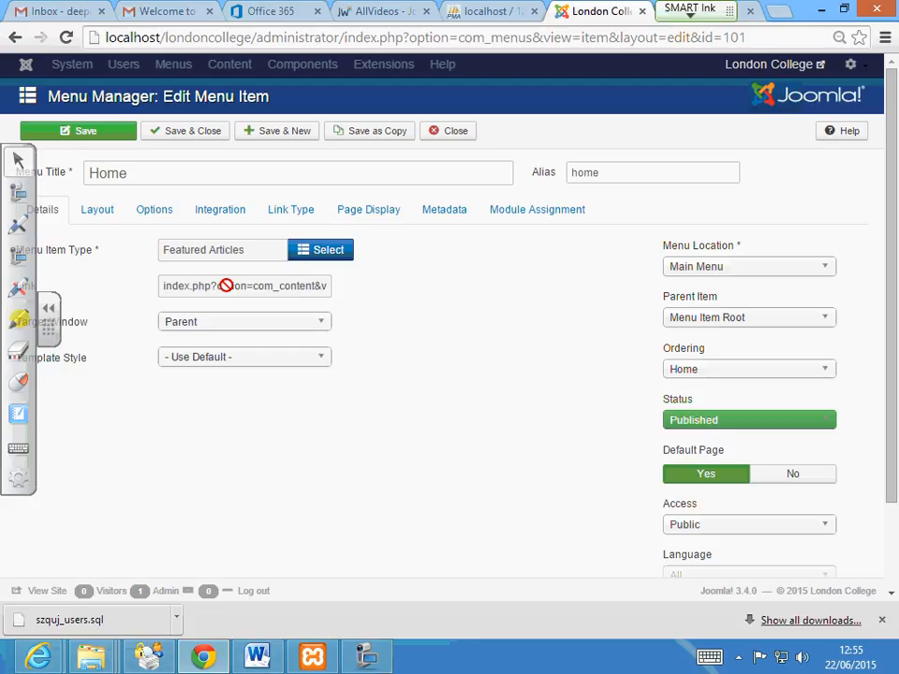
{"action": "left_click", "coordinate": [315, 251]}
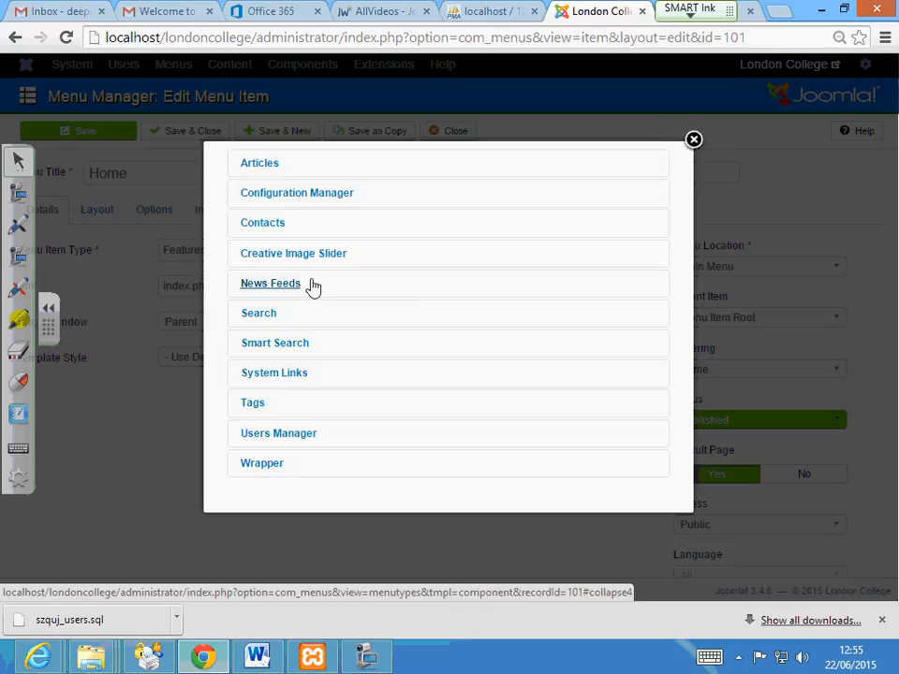
{"action": "left_click", "coordinate": [256, 166]}
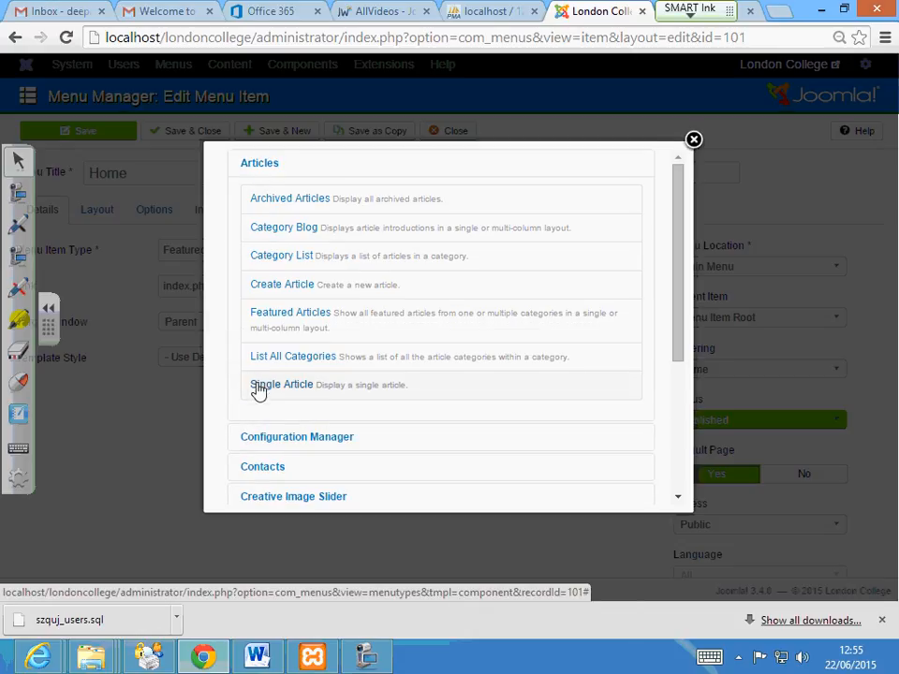
{"action": "left_click", "coordinate": [256, 386]}
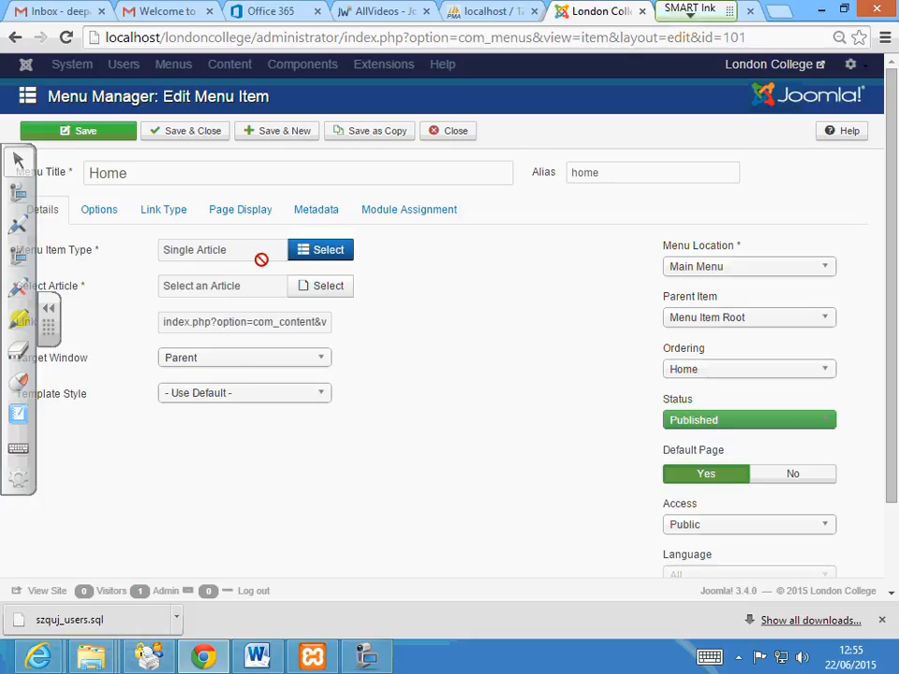
Assign the "home" article to the Home menu item, then save and close the item
{"action": "left_click", "coordinate": [313, 291]}
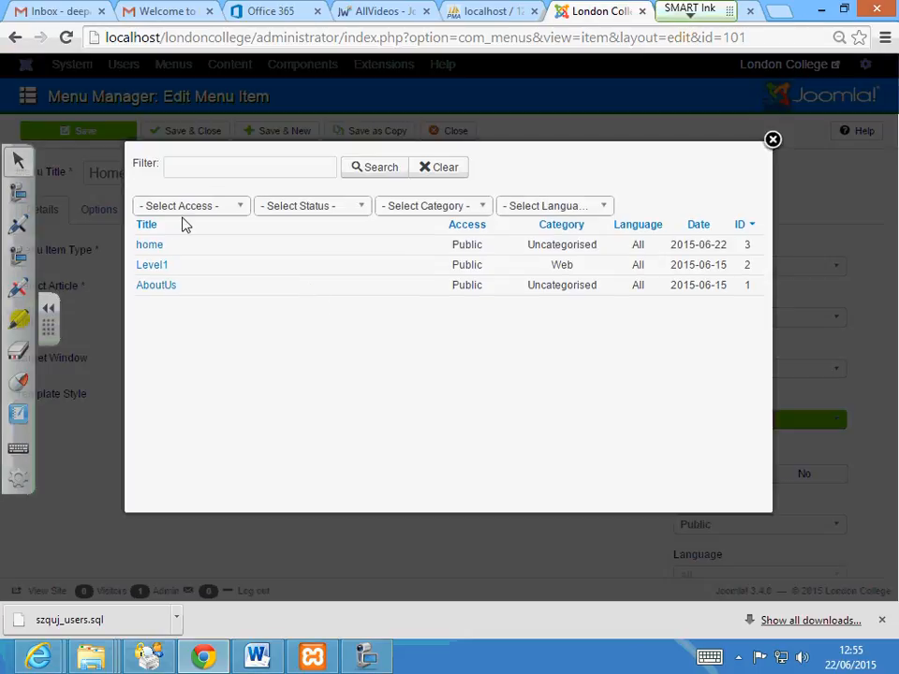
{"action": "left_click", "coordinate": [141, 246]}
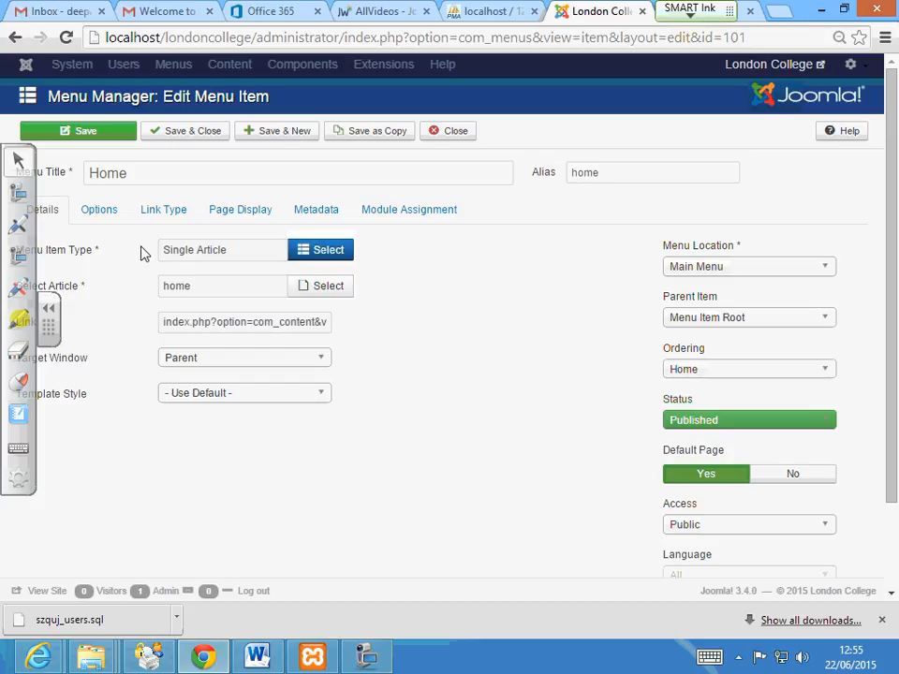
{"action": "left_click", "coordinate": [191, 139]}
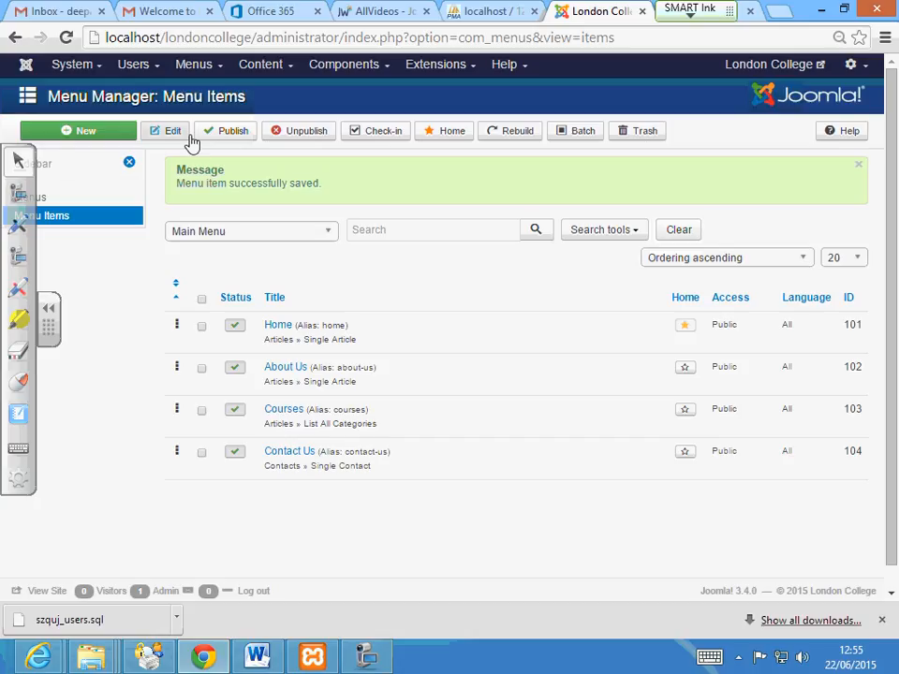
Start a new Main Menu item and set its type to Featured Articles
{"action": "left_click", "coordinate": [105, 138]}
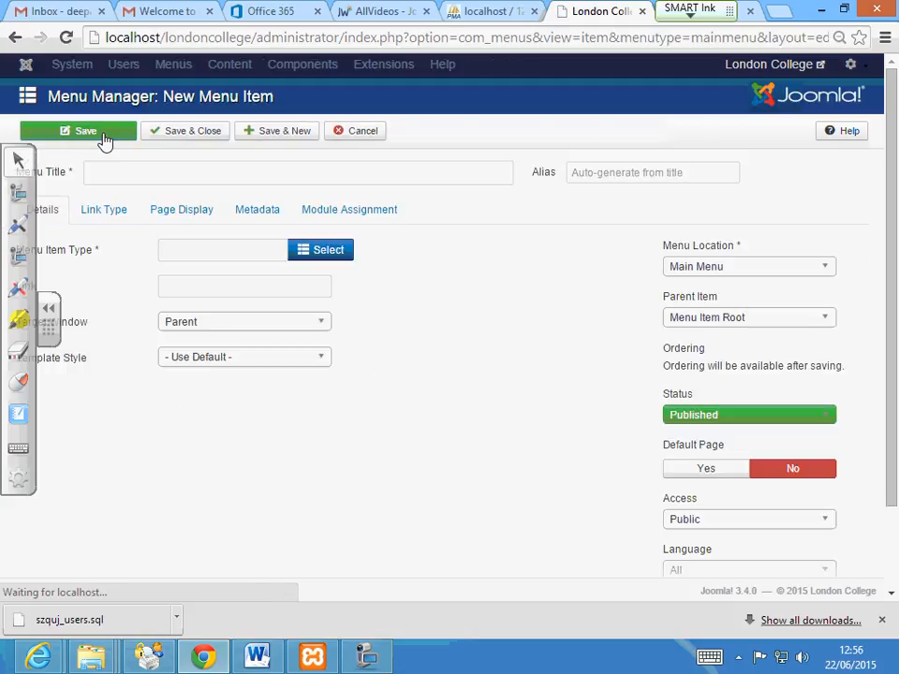
{"action": "left_click", "coordinate": [311, 250]}
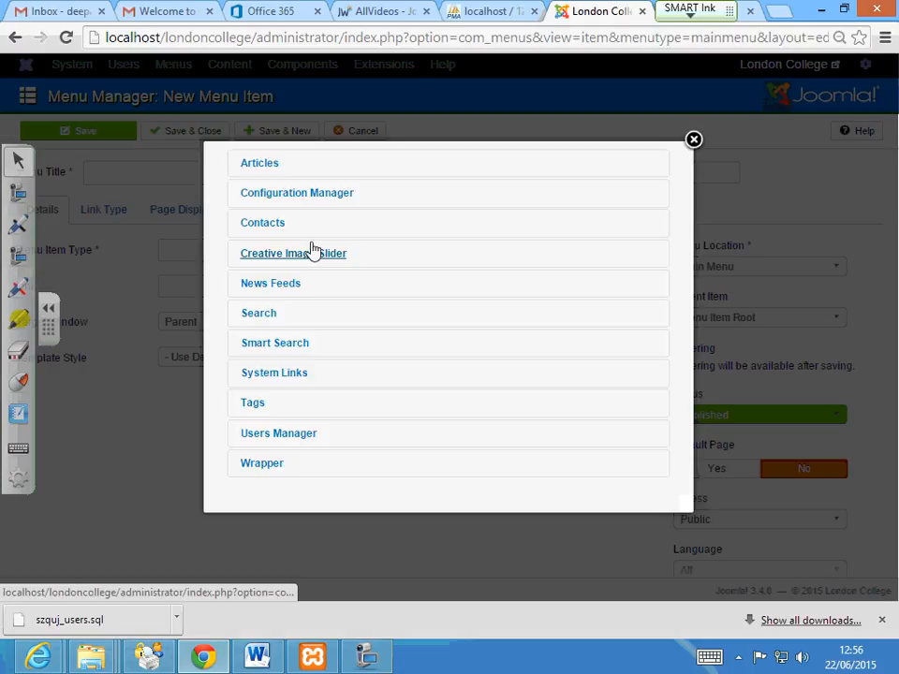
{"action": "left_click", "coordinate": [264, 166]}
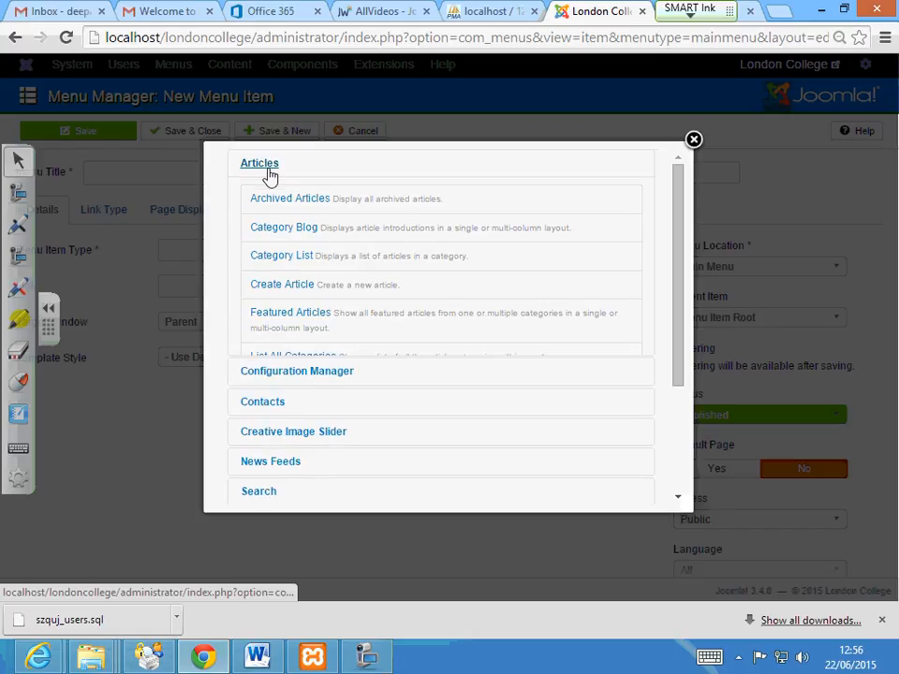
{"action": "left_click", "coordinate": [267, 318]}
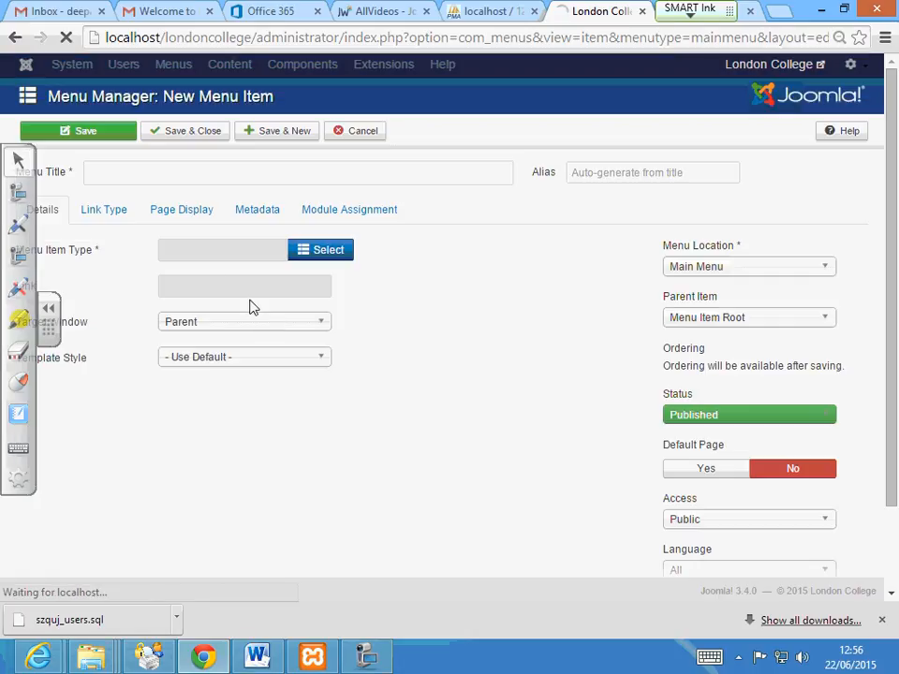
{"action": "left_click", "coordinate": [124, 169]}
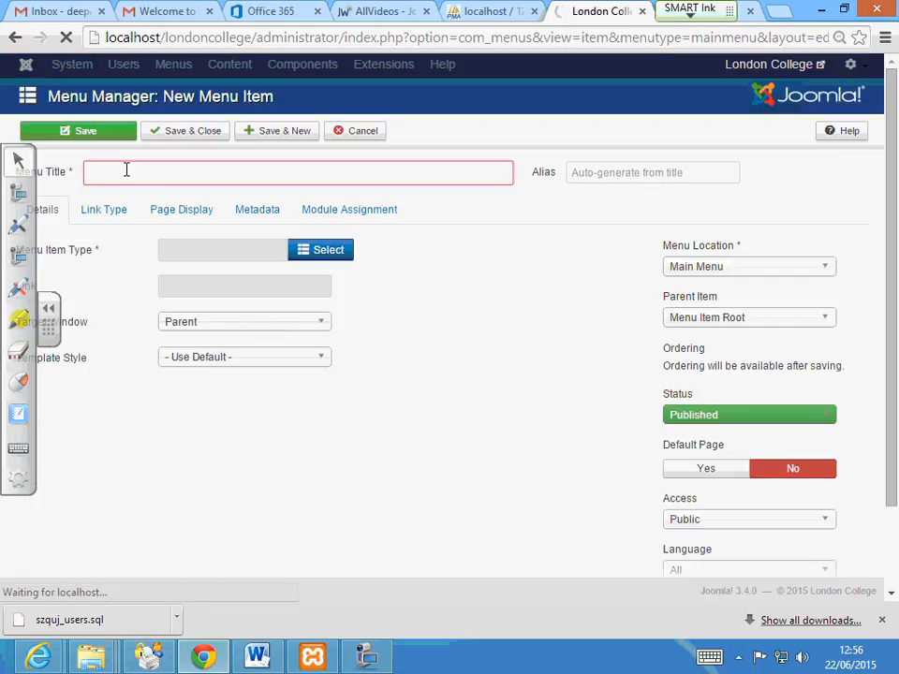
{"action": "type", "text": "F"}
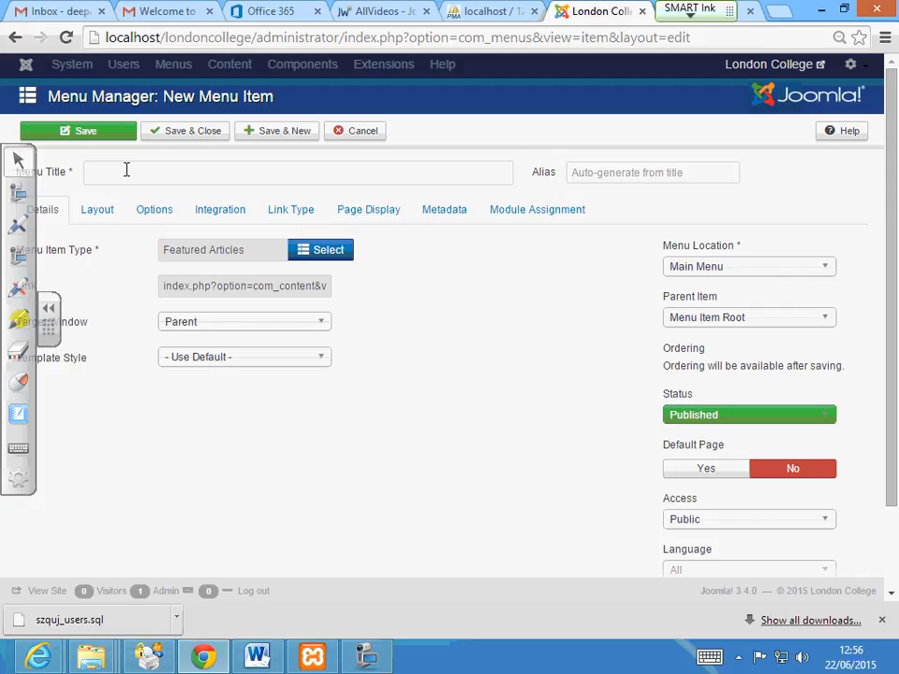
{"action": "left_click", "coordinate": [126, 170]}
{"action": "type", "text": "Fea"}
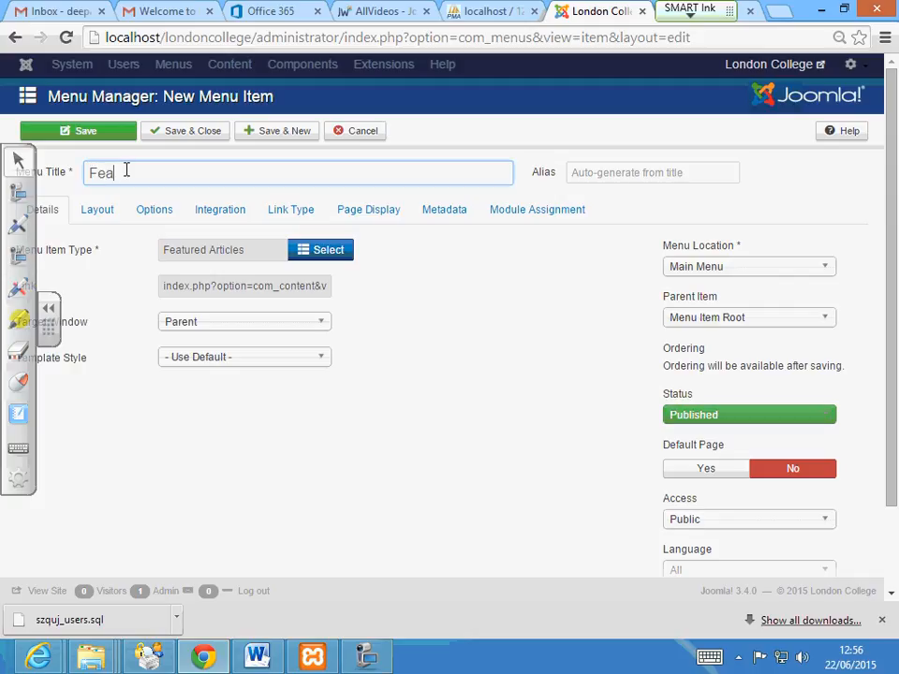
{"action": "type", "text": "tured"}
{"action": "key", "text": "BackSpace"}
{"action": "key", "text": "BackSpace"}
{"action": "key", "text": "BackSpace"}
{"action": "key", "text": "BackSpace"}
{"action": "key", "text": "BackSpace"}
{"action": "key", "text": "BackSpace"}
{"action": "key", "text": "BackSpace"}
{"action": "key", "text": "BackSpace"}
{"action": "type", "text": "A"}
{"action": "key", "text": "BackSpace"}
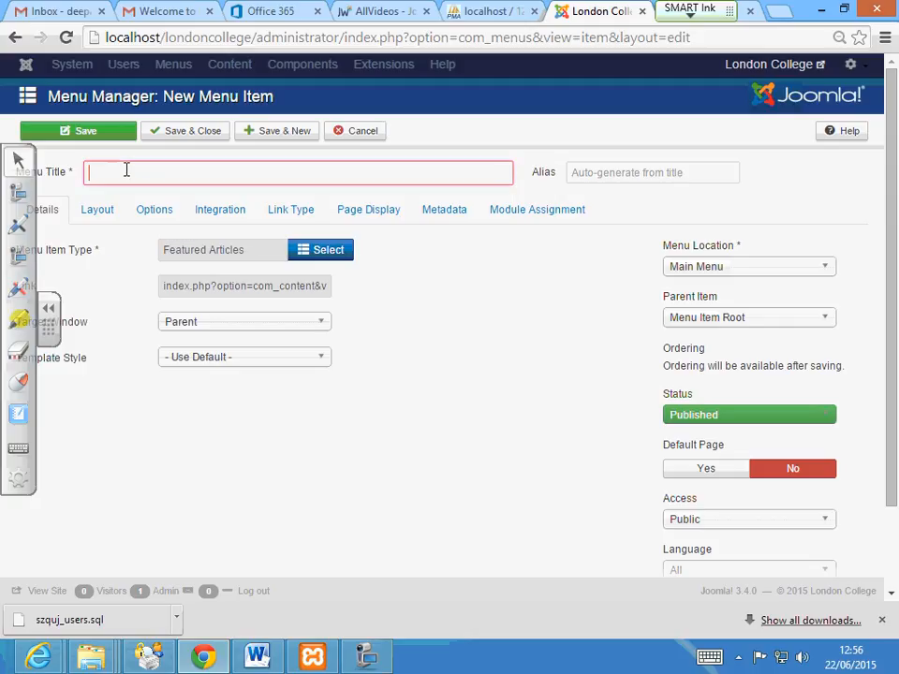
Title the new Featured Articles menu item "Special", then save and close it
{"action": "type", "text": "Special"}
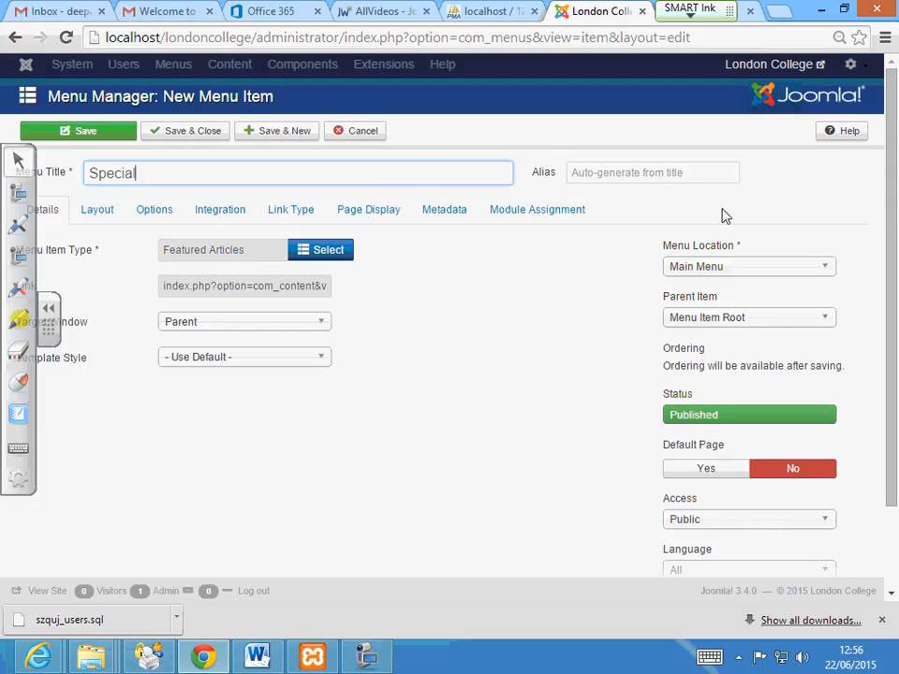
{"action": "left_click", "coordinate": [188, 138]}
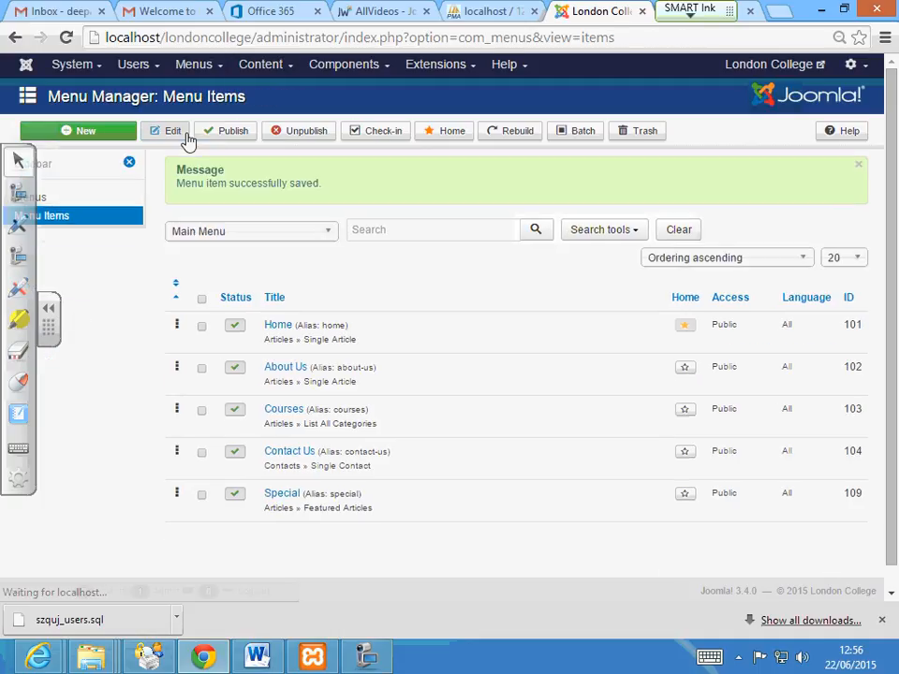
Mark the Level1 and AboutUs articles as featured in the Article Manager
{"action": "left_click", "coordinate": [252, 64]}
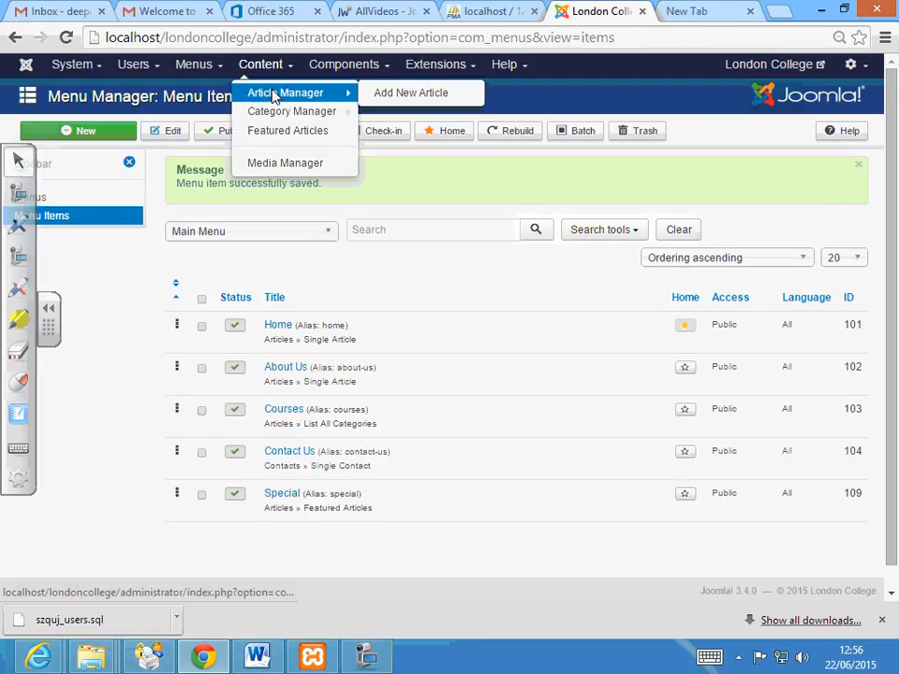
{"action": "left_click", "coordinate": [274, 95]}
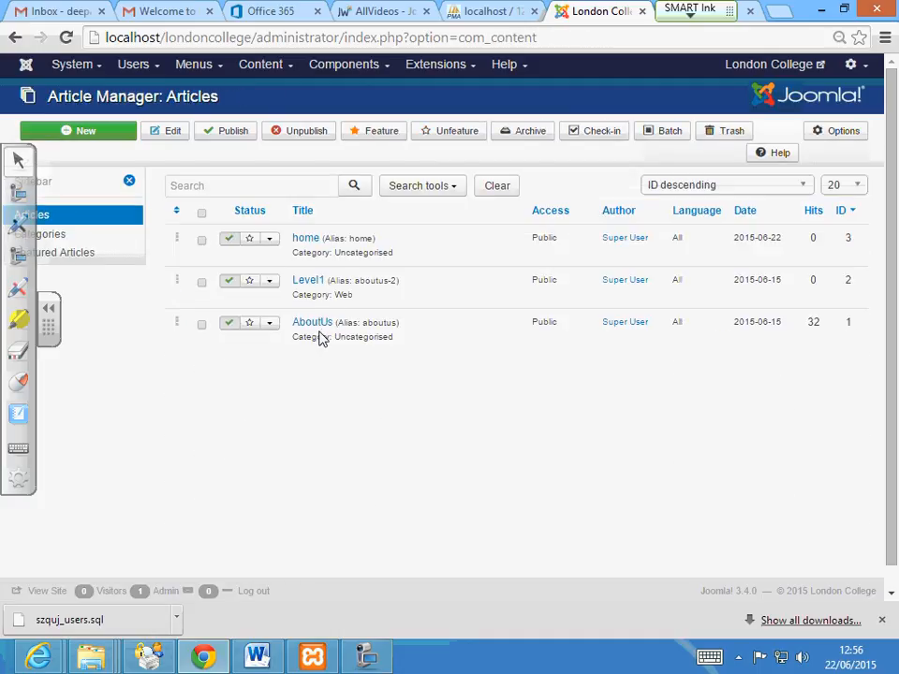
{"action": "left_click", "coordinate": [249, 282]}
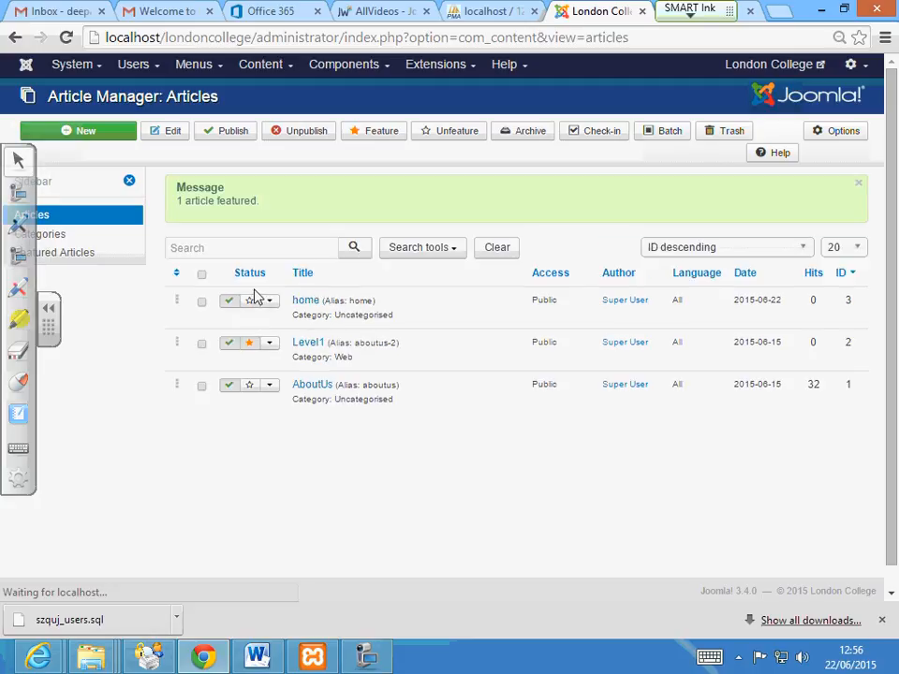
{"action": "left_click", "coordinate": [249, 385]}
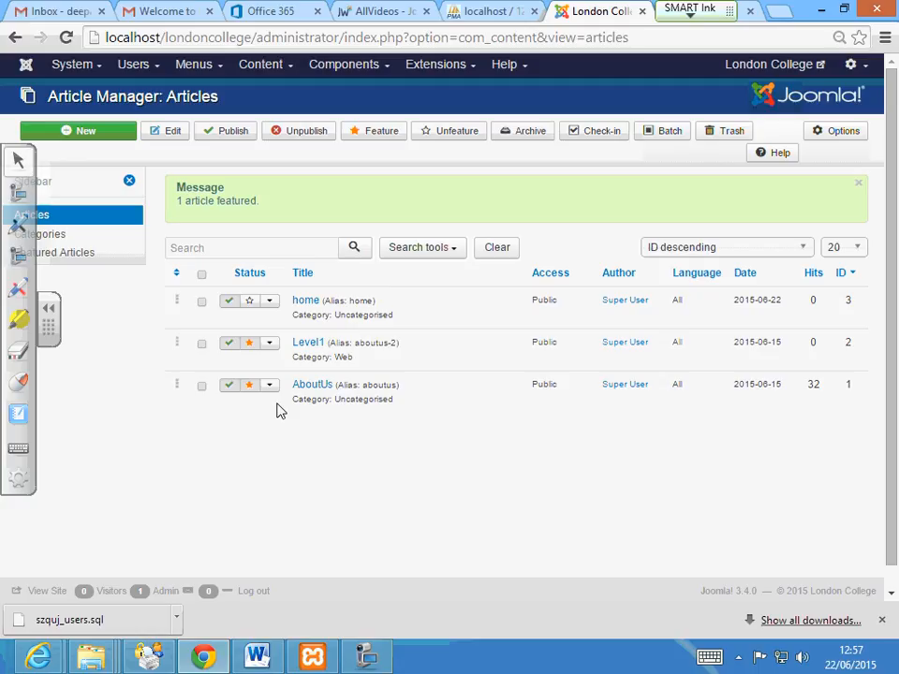
Preview the London College site front end and check its Home and About Us pages
{"action": "left_click", "coordinate": [768, 64]}
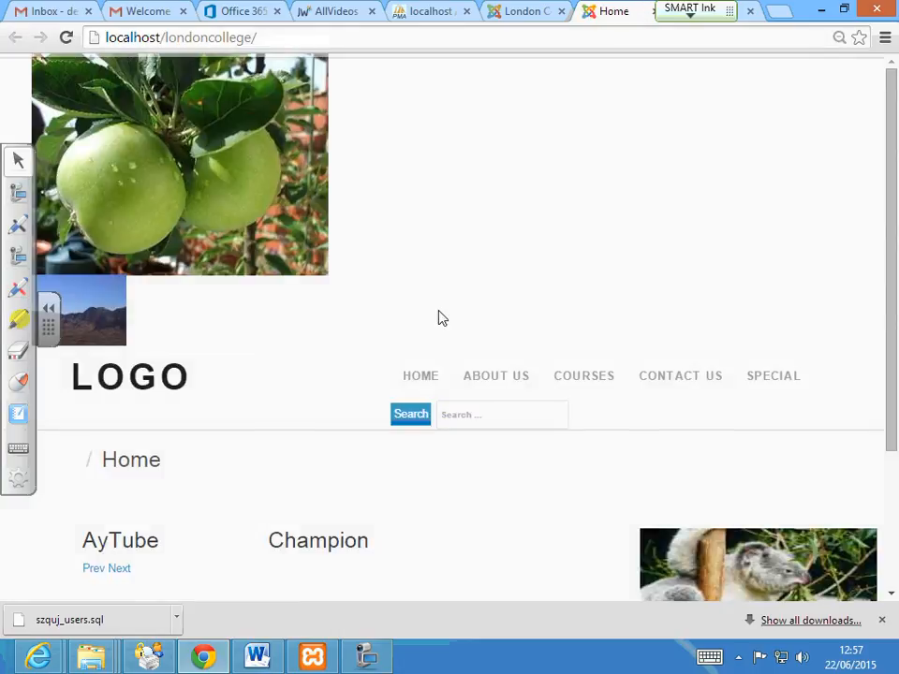
{"action": "left_click_drag", "start_coordinate": [884, 295], "coordinate": [895, 441]}
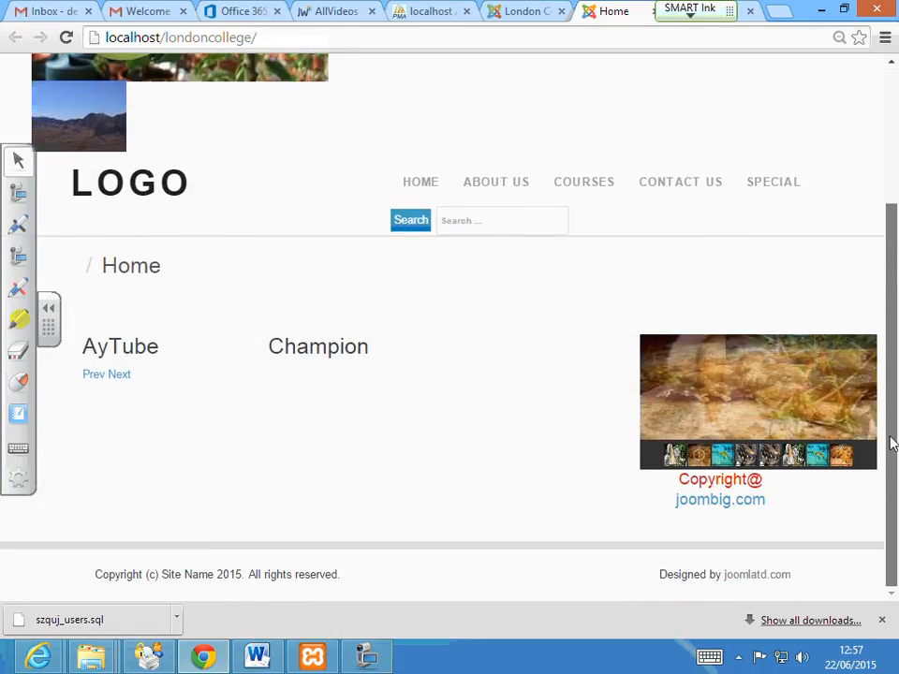
{"action": "left_click", "coordinate": [413, 187]}
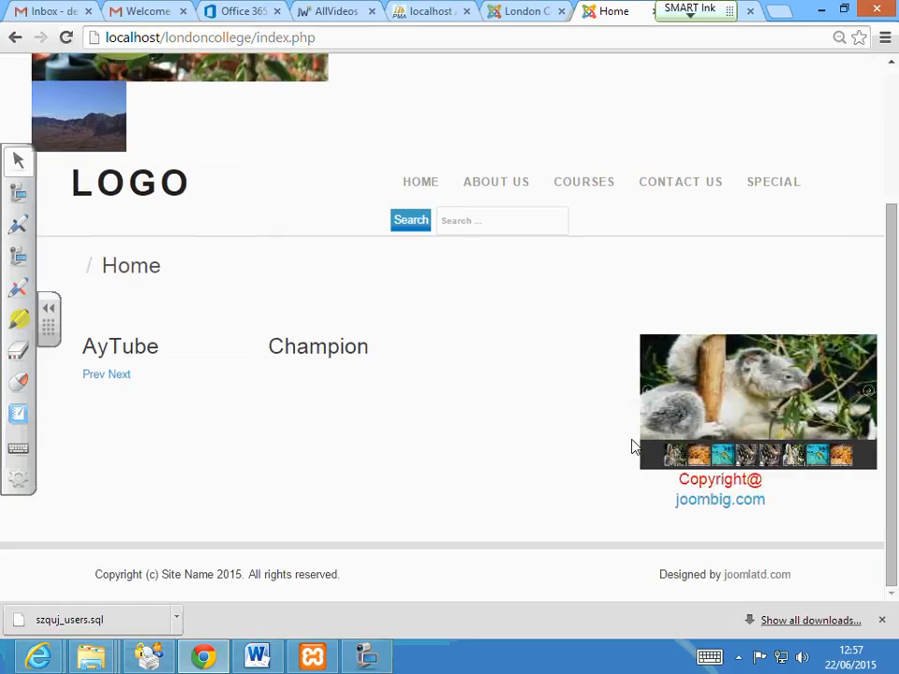
{"action": "left_click", "coordinate": [500, 191]}
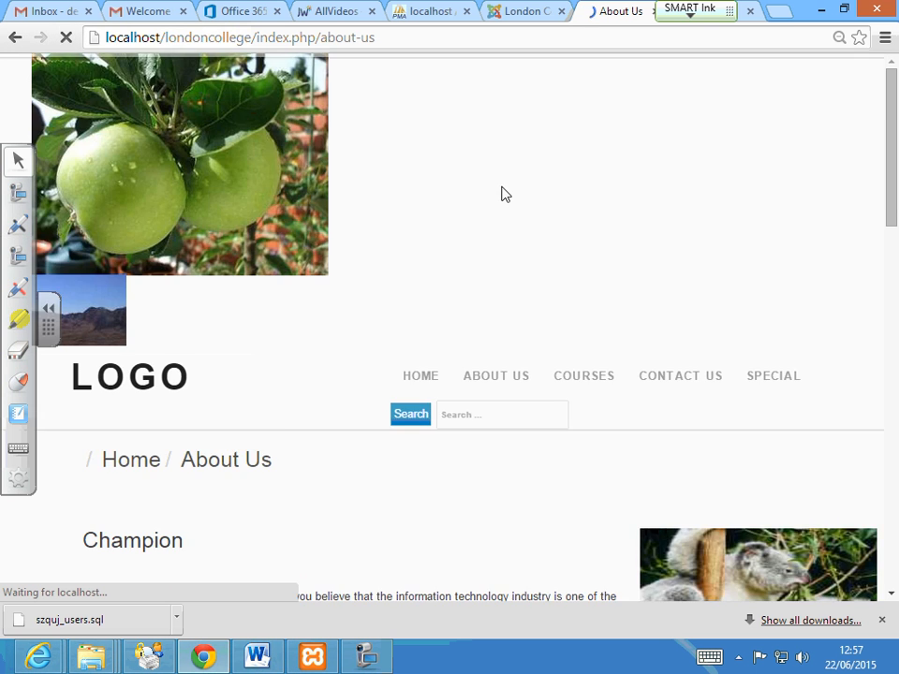
Look through the rest of the front end's About Us page, and check the Courses page
{"action": "scroll", "coordinate": [272, 376], "scroll_direction": "down", "scroll_amount": 10}
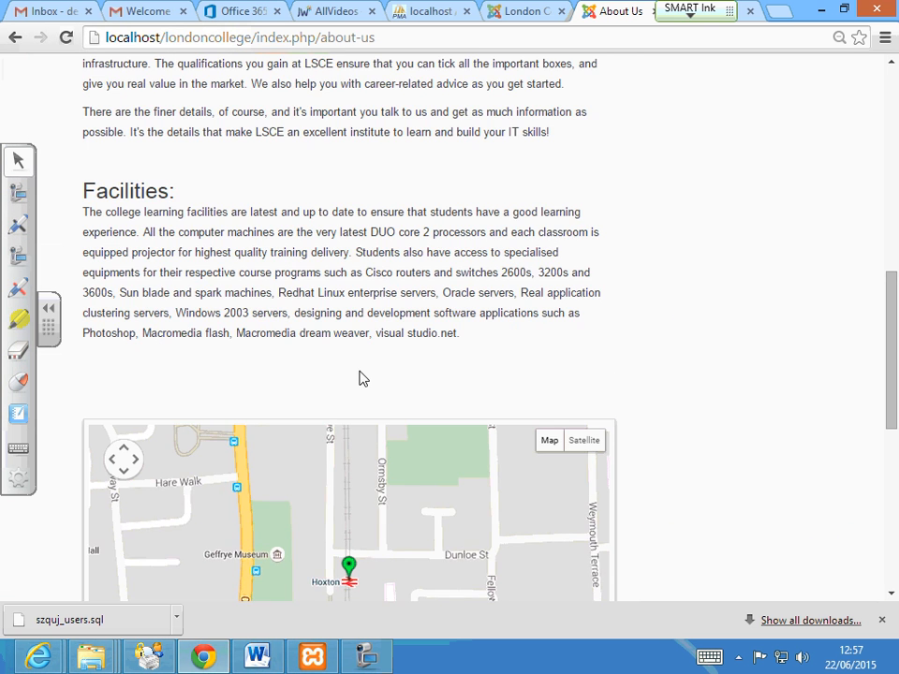
{"action": "scroll", "coordinate": [360, 371], "scroll_direction": "up", "scroll_amount": 15}
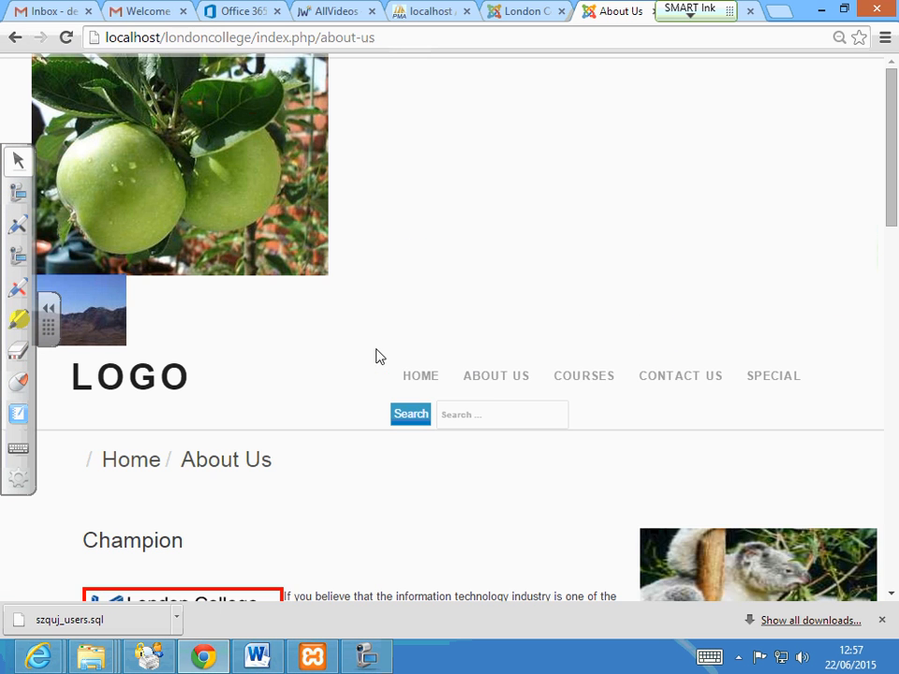
{"action": "left_click", "coordinate": [571, 381]}
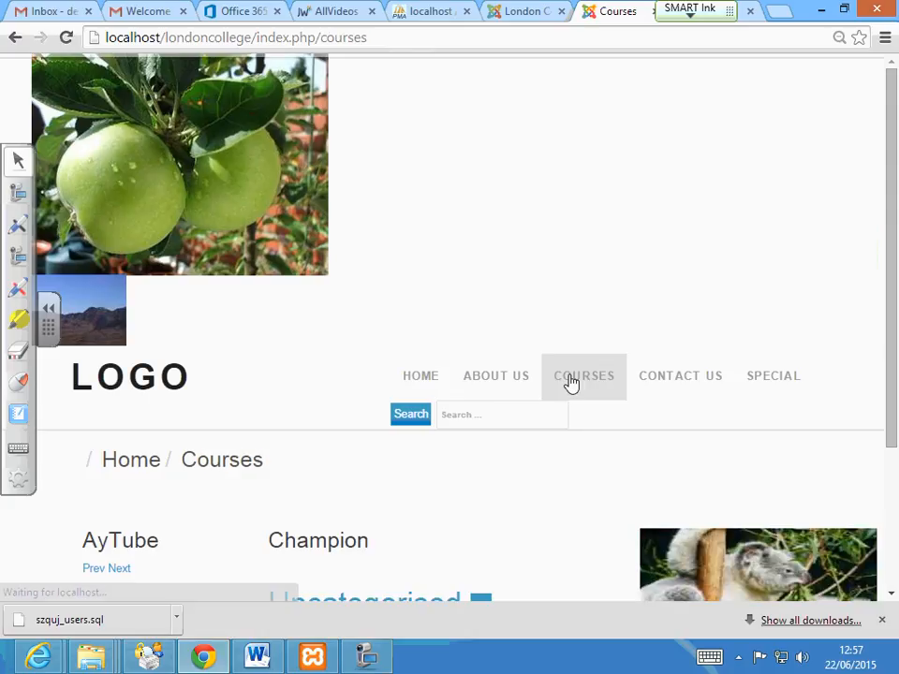
{"action": "scroll", "coordinate": [465, 462], "scroll_direction": "down", "scroll_amount": 3}
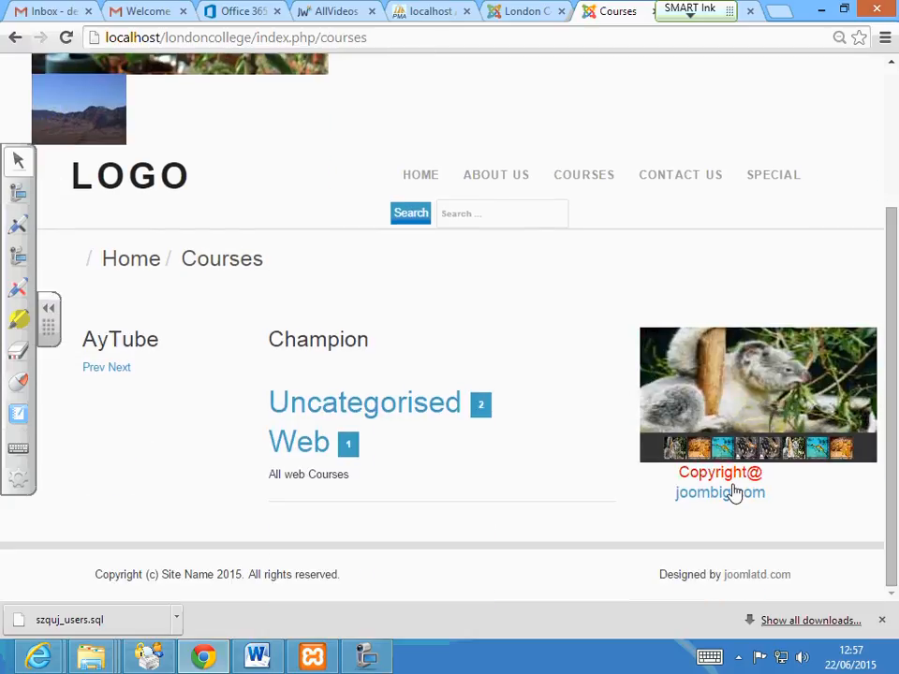
View the Special page on the front end and review the featured articles it displays
{"action": "left_click", "coordinate": [772, 191]}
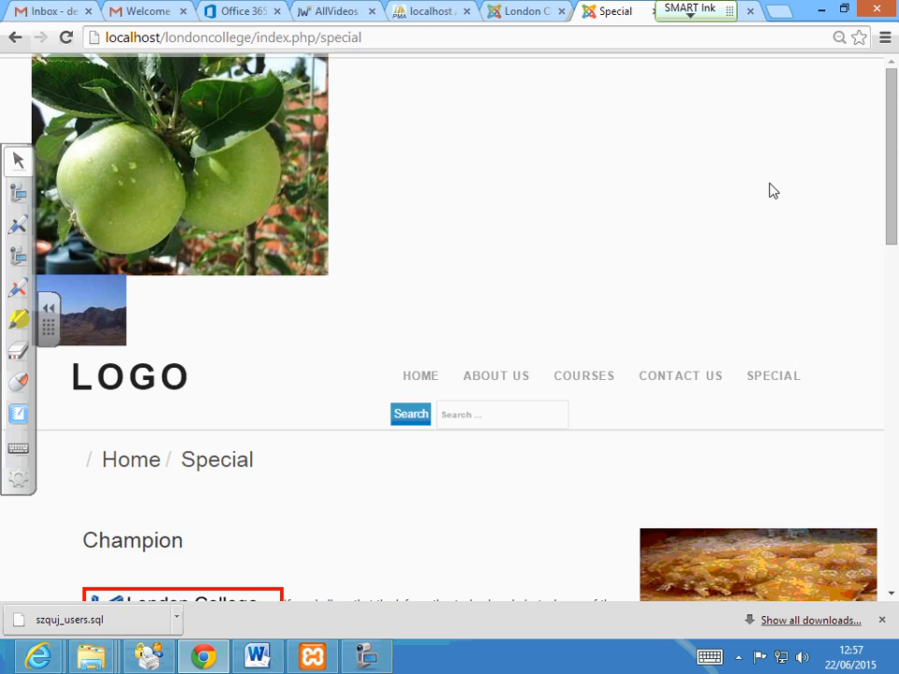
{"action": "scroll", "coordinate": [574, 272], "scroll_direction": "down", "scroll_amount": 10}
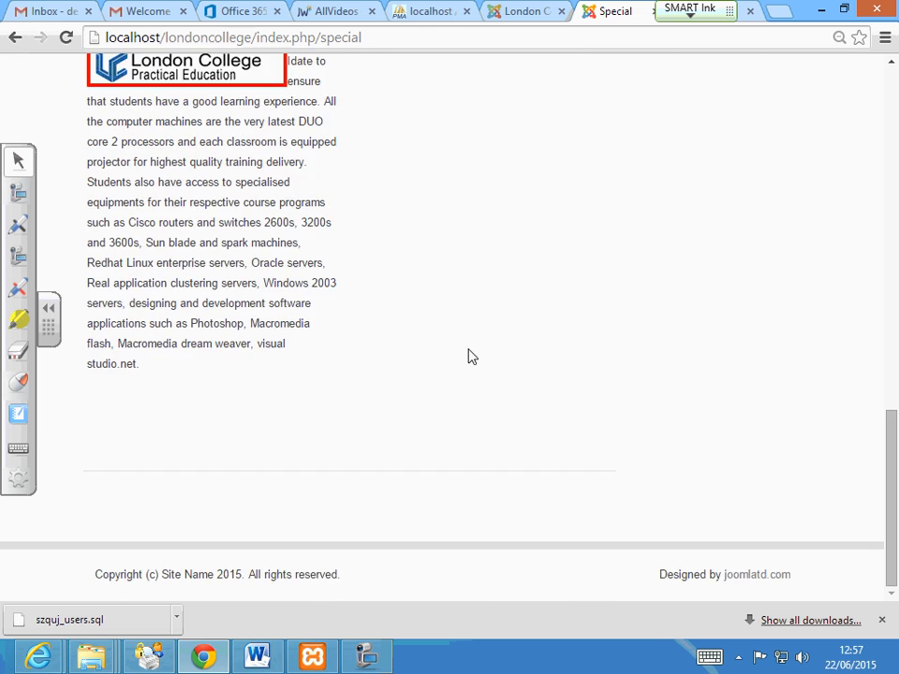
{"action": "scroll", "coordinate": [469, 354], "scroll_direction": "up", "scroll_amount": 10}
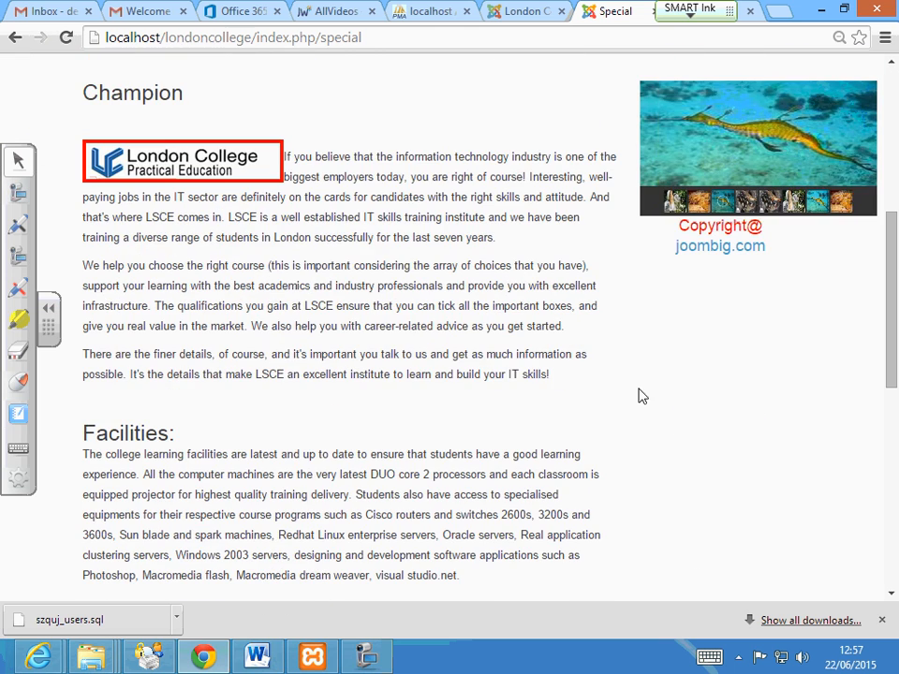
{"action": "scroll", "coordinate": [385, 196], "scroll_direction": "up", "scroll_amount": 2}
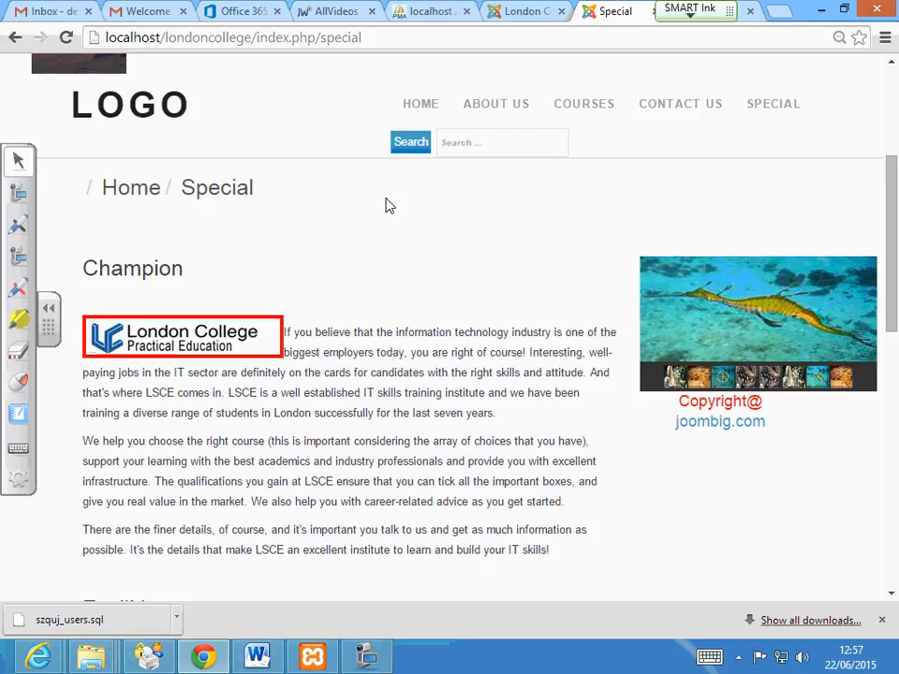
{"action": "scroll", "coordinate": [388, 203], "scroll_direction": "up", "scroll_amount": 2}
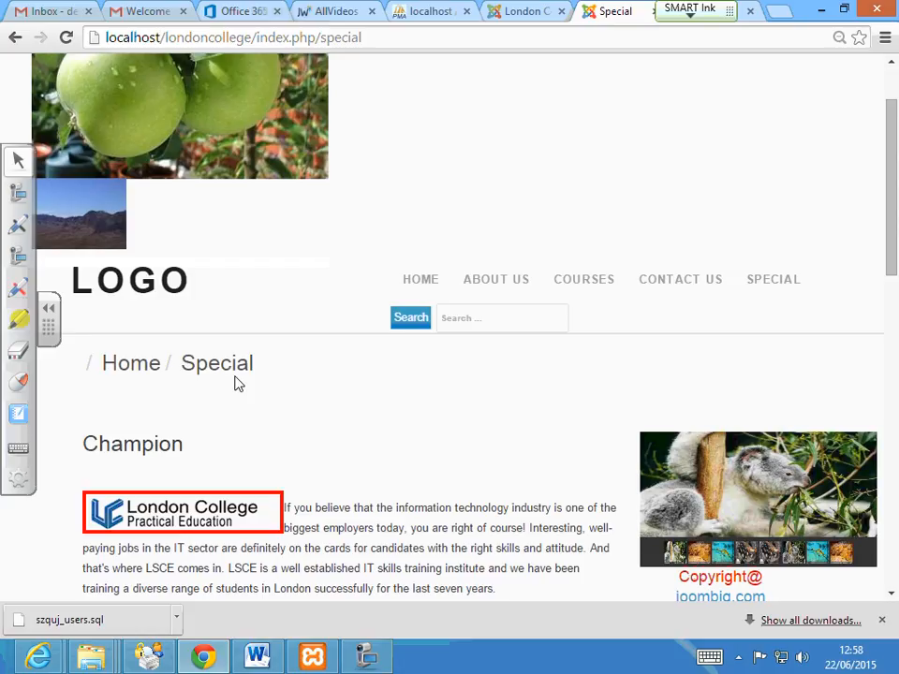
{"action": "left_click", "coordinate": [443, 316]}
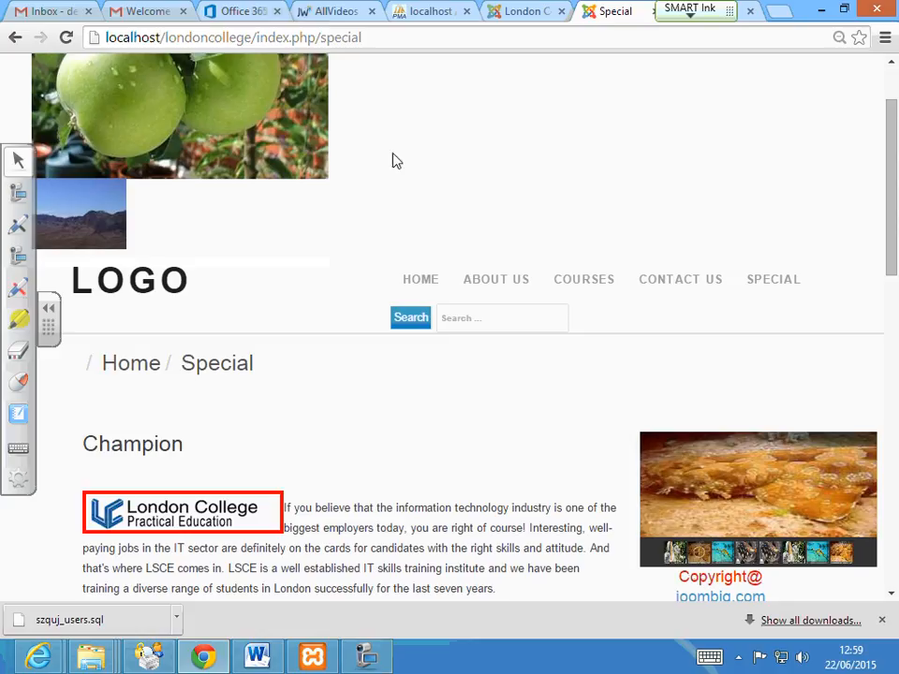
Remove the featured mark from the Level1 article in the Article Manager
{"action": "left_click", "coordinate": [517, 12]}
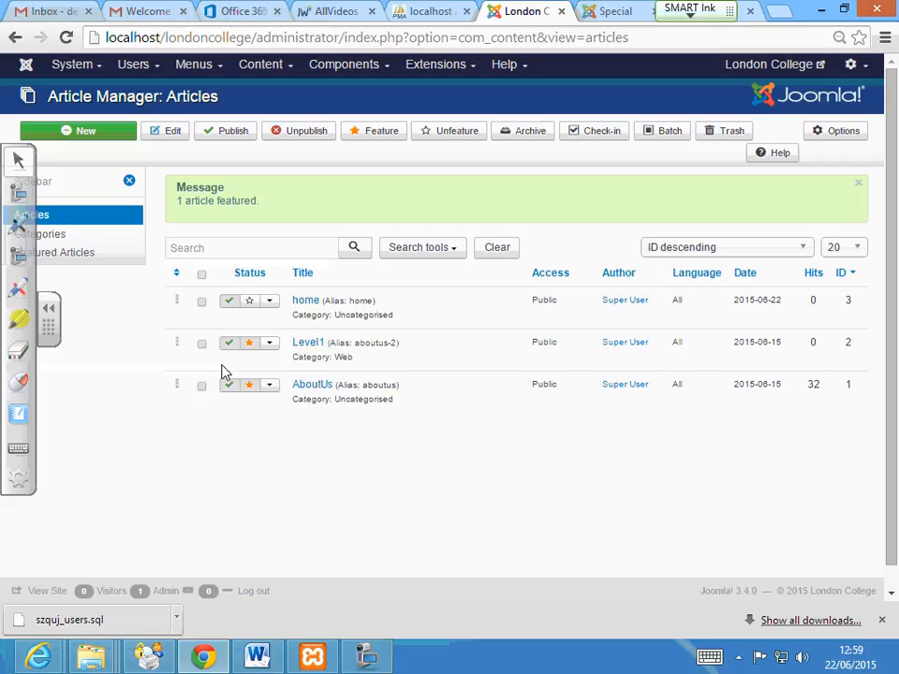
{"action": "left_click", "coordinate": [248, 344]}
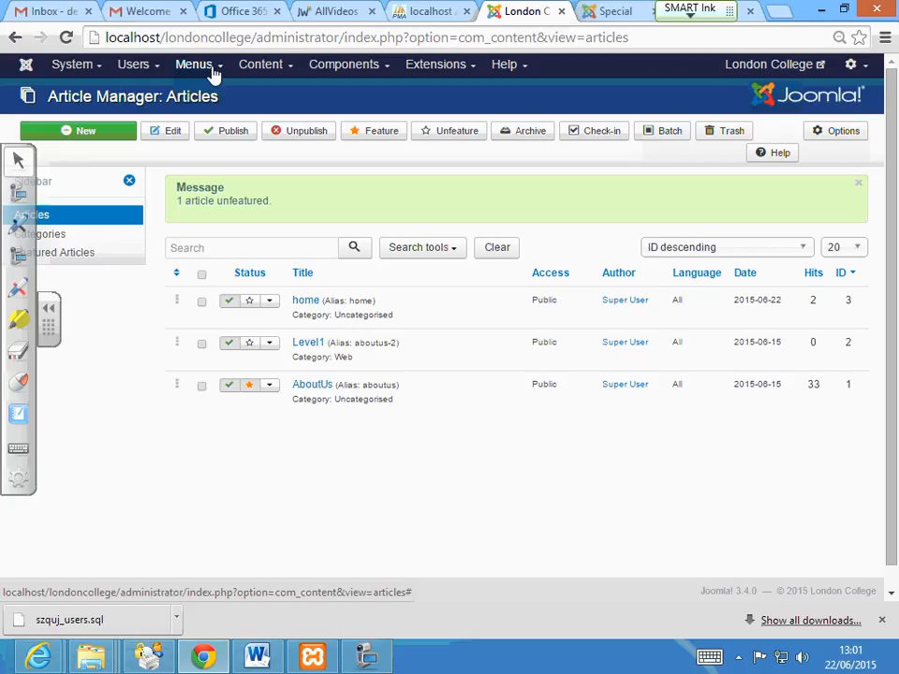
Open the Td_esgat template's index.php file for editing in the Template Manager
{"action": "left_click", "coordinate": [448, 68]}
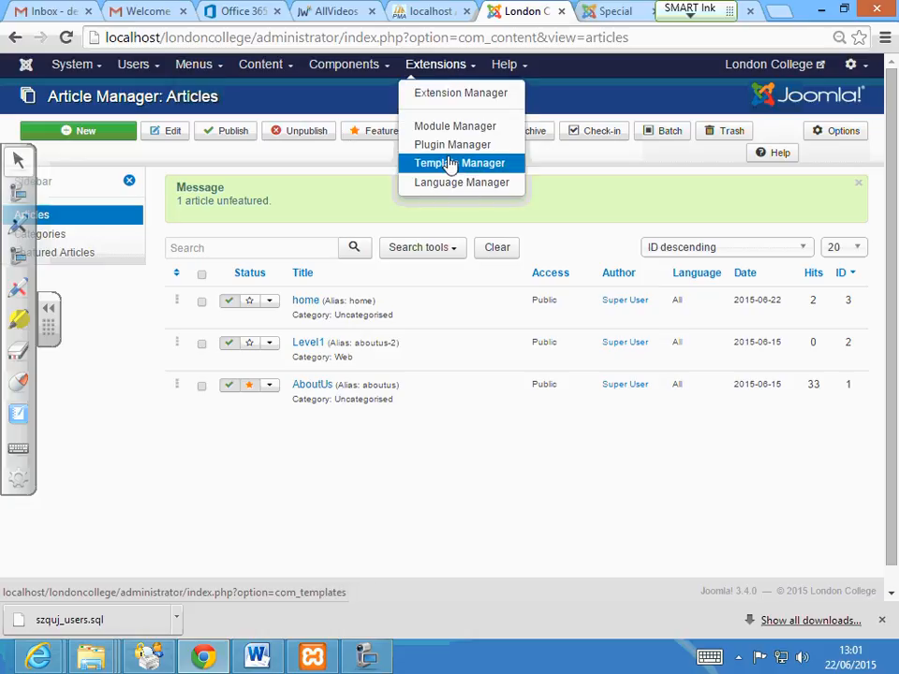
{"action": "left_click", "coordinate": [451, 163]}
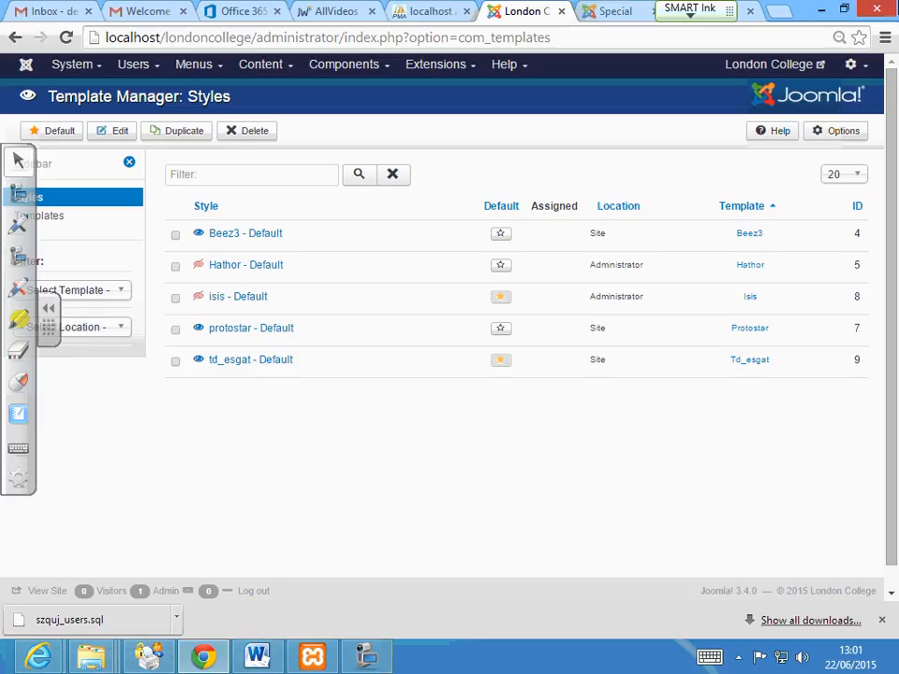
{"action": "left_click", "coordinate": [52, 223]}
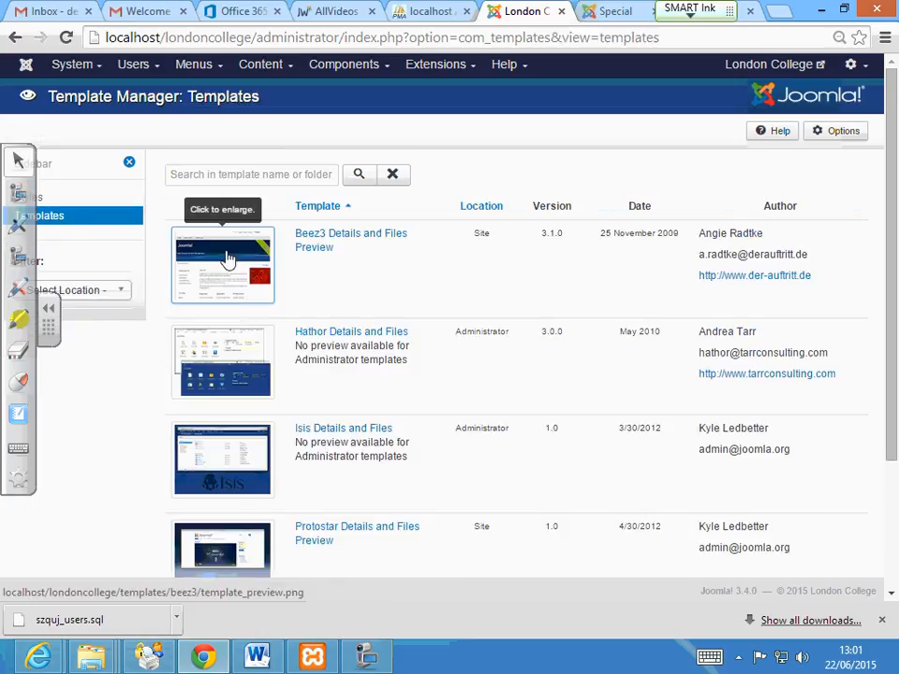
{"action": "scroll", "coordinate": [384, 487], "scroll_direction": "down", "scroll_amount": 3}
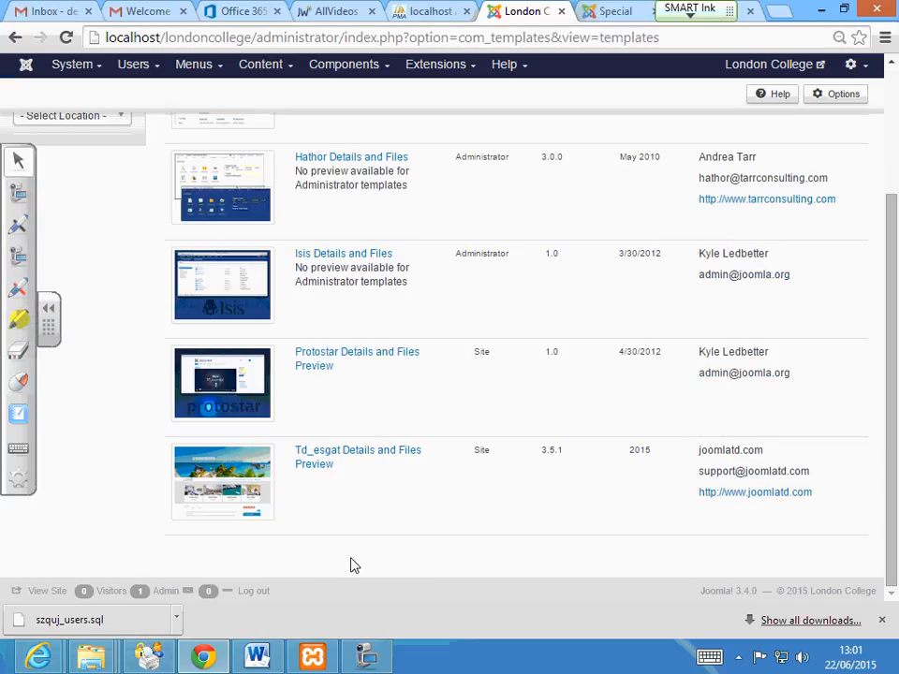
{"action": "left_click", "coordinate": [335, 455]}
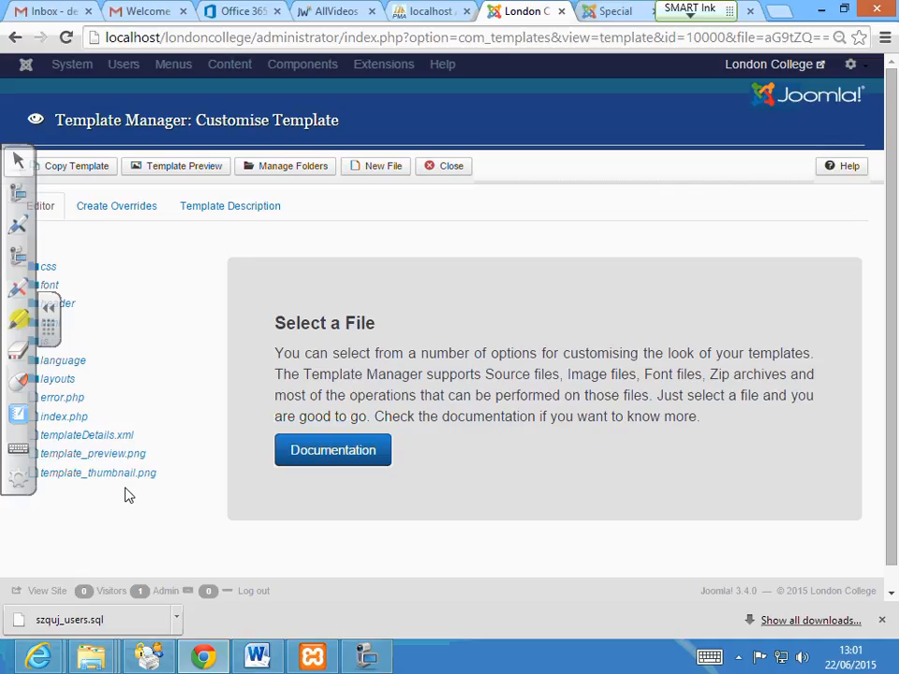
{"action": "left_click", "coordinate": [68, 416]}
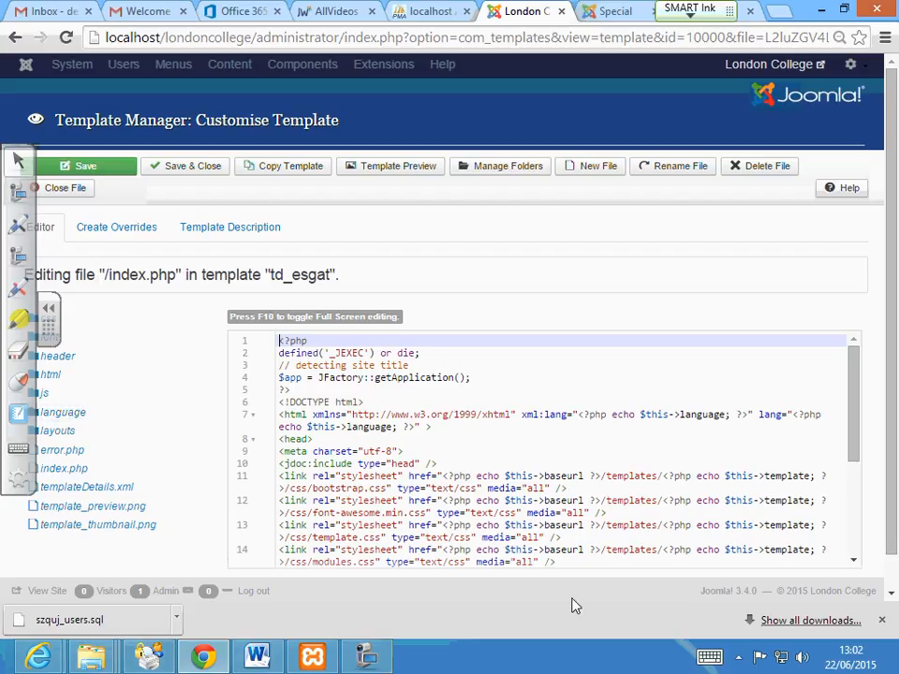
Examine the template's index.php code, especially the lines including layouts/options.php and layouts/default.php
{"action": "scroll", "coordinate": [387, 393], "scroll_direction": "down", "scroll_amount": 6}
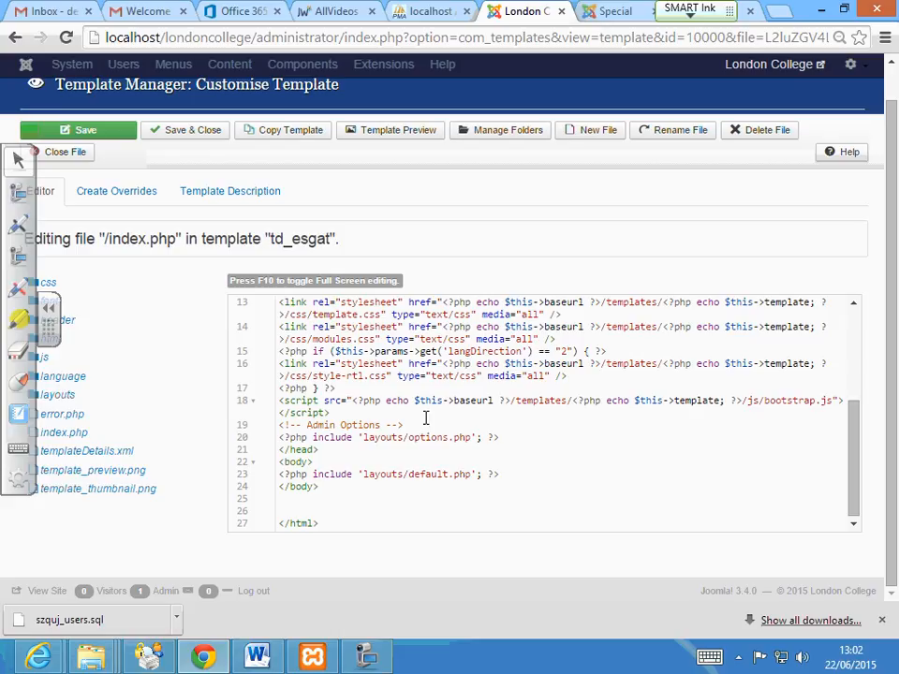
{"action": "mouse_move", "coordinate": [851, 444]}
{"action": "left_mouse_down"}
{"action": "mouse_move", "coordinate": [853, 435]}
{"action": "mouse_move", "coordinate": [851, 458]}
{"action": "left_mouse_up"}
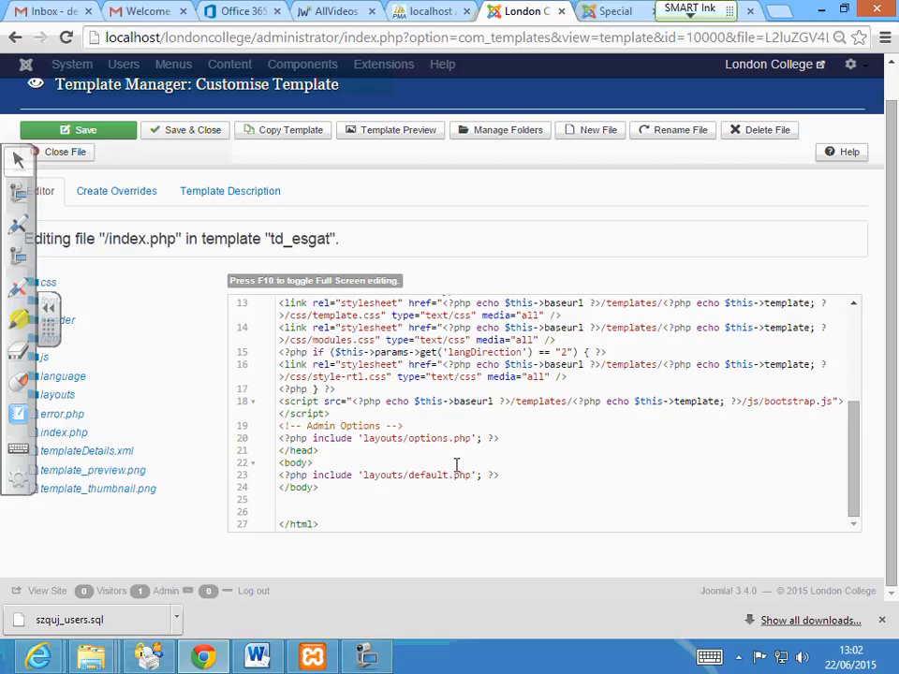
{"action": "scroll", "coordinate": [462, 459], "scroll_direction": "up", "scroll_amount": 5}
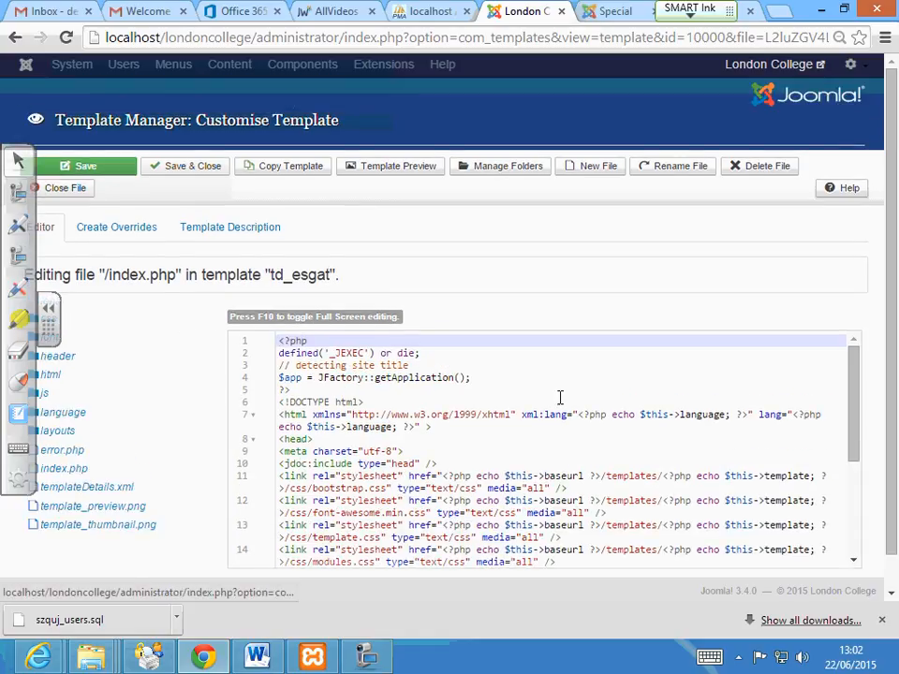
{"action": "scroll", "coordinate": [753, 464], "scroll_direction": "down", "scroll_amount": 5}
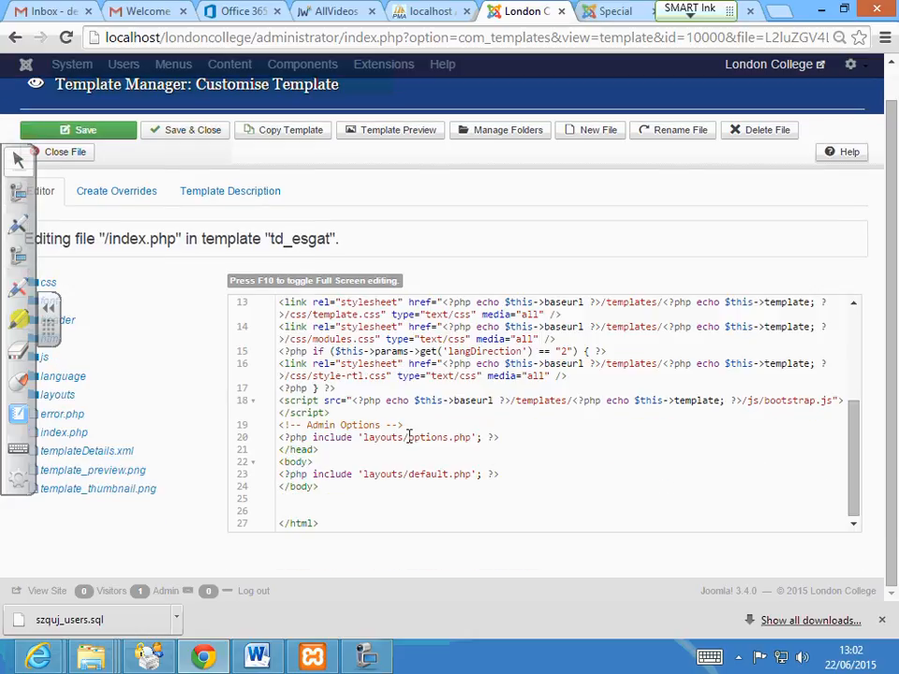
{"action": "left_click_drag", "start_coordinate": [406, 437], "coordinate": [506, 431]}
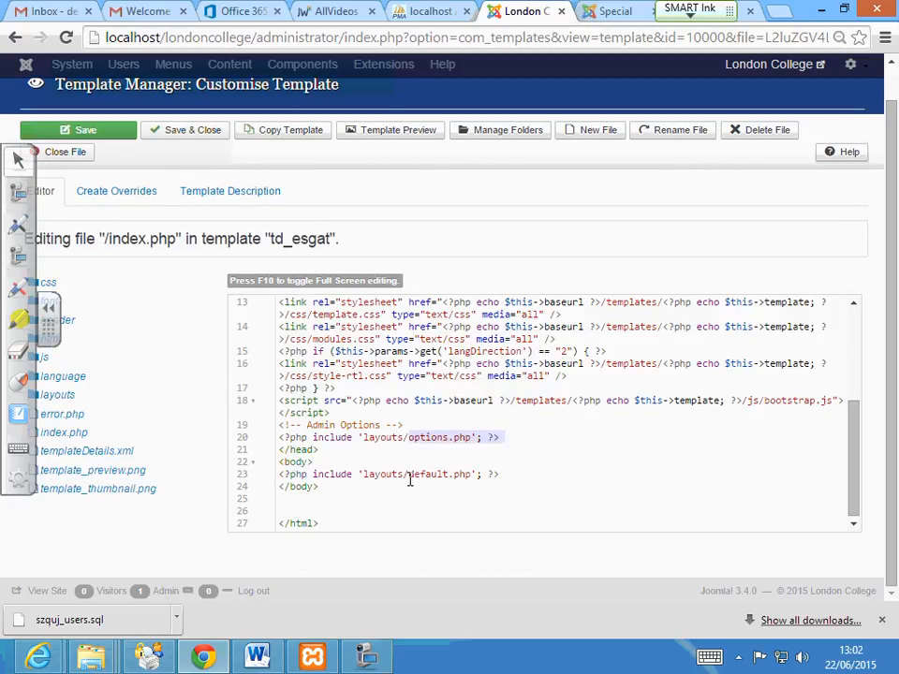
{"action": "left_click_drag", "start_coordinate": [406, 474], "coordinate": [503, 474]}
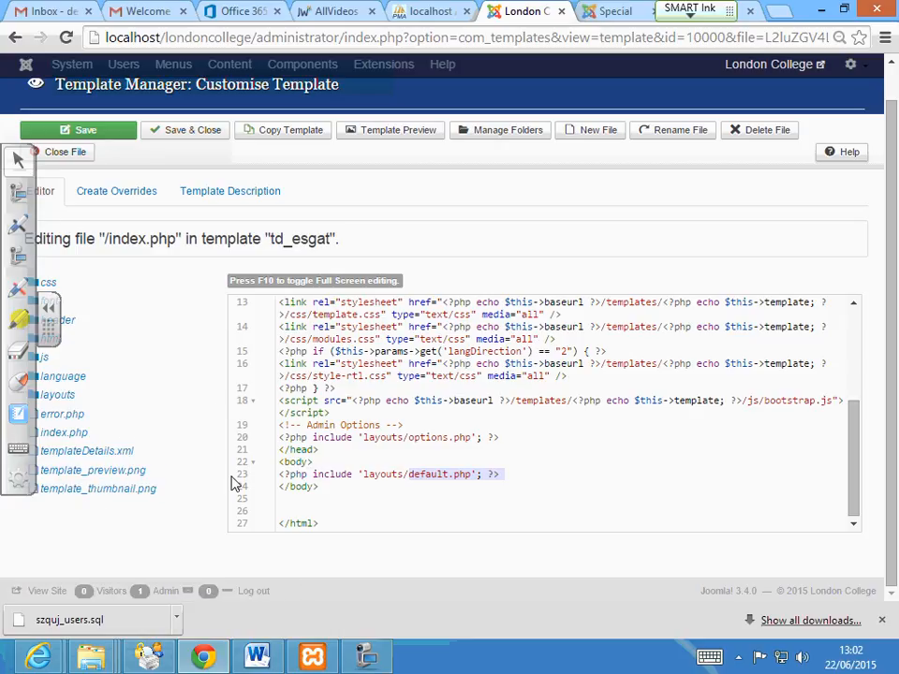
Open default.php from the template's layouts folder and review the block files it includes
{"action": "left_click", "coordinate": [841, 10]}
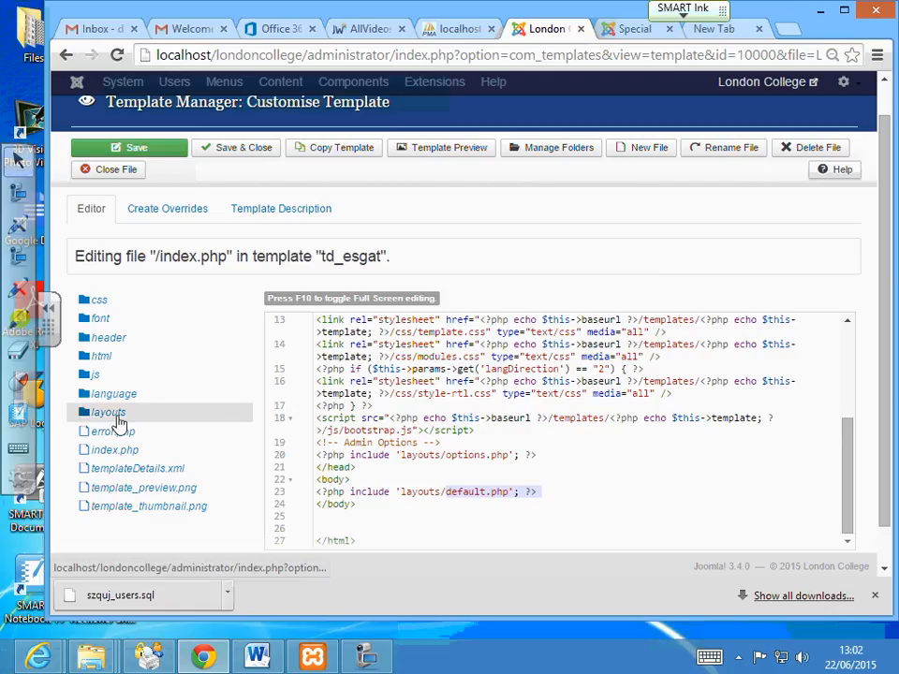
{"action": "left_click", "coordinate": [110, 413]}
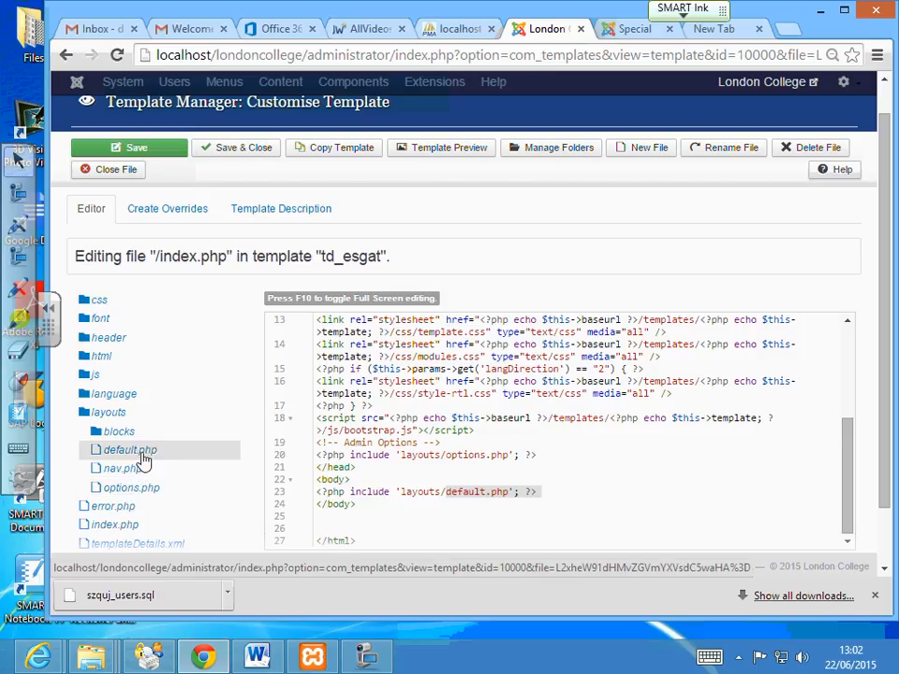
{"action": "left_click", "coordinate": [141, 461]}
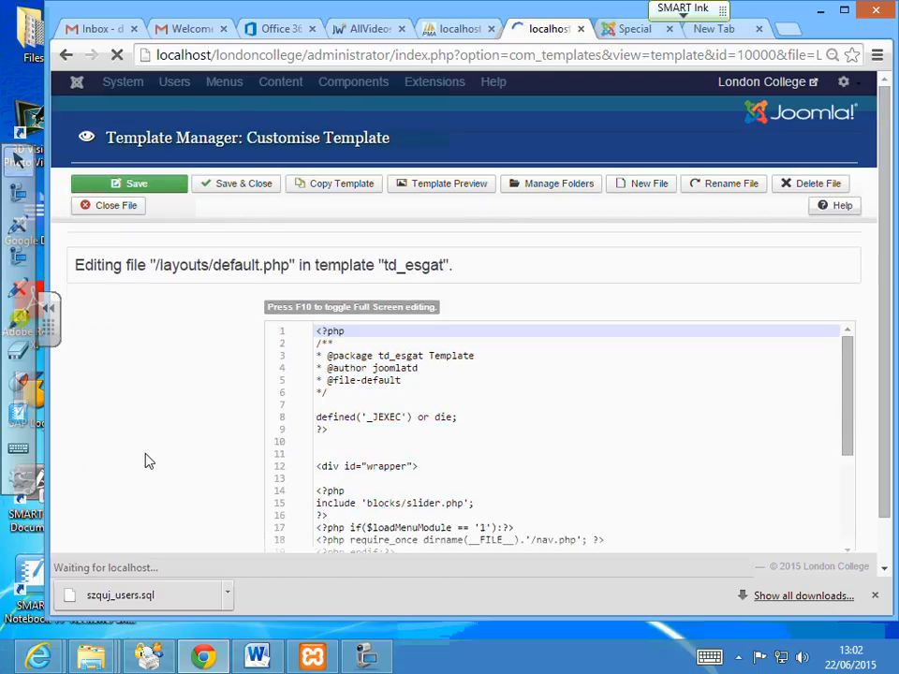
{"action": "scroll", "coordinate": [563, 460], "scroll_direction": "down", "scroll_amount": 1}
{"action": "scroll", "coordinate": [562, 459], "scroll_direction": "down", "scroll_amount": 4}
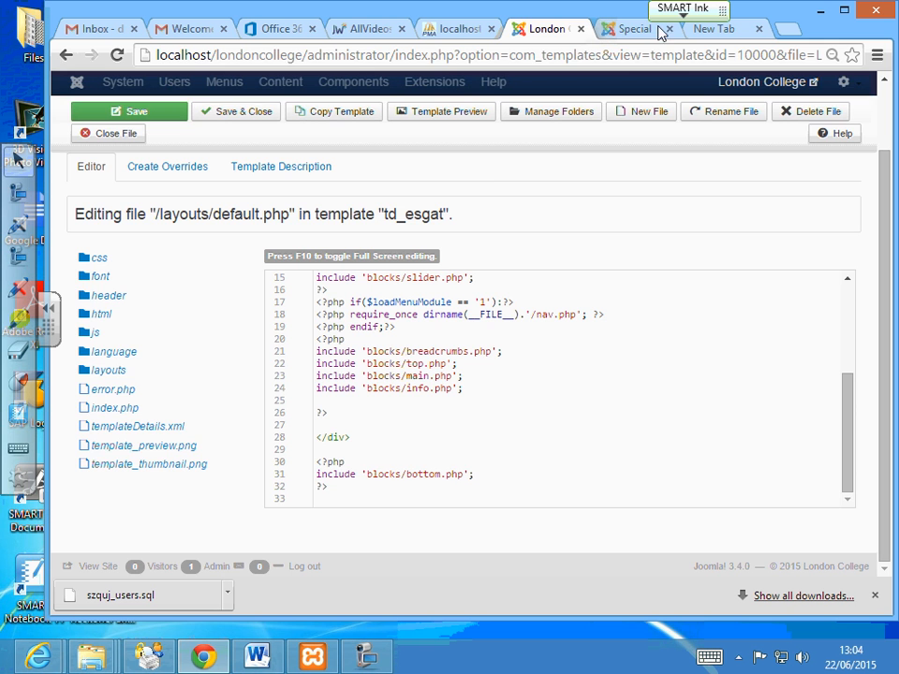
Inspect the "Designed by joomlatd.com" footer credit on the Special front-end page with the browser's developer tools
{"action": "left_click", "coordinate": [622, 37]}
{"action": "scroll", "coordinate": [486, 432], "scroll_direction": "down", "scroll_amount": 10}
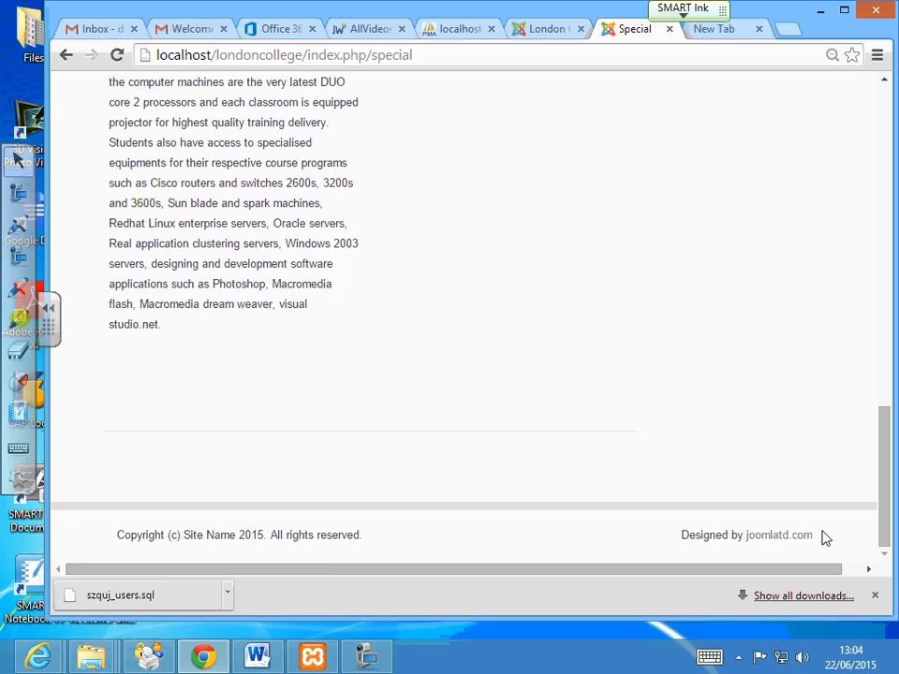
{"action": "left_click_drag", "start_coordinate": [822, 538], "coordinate": [674, 537]}
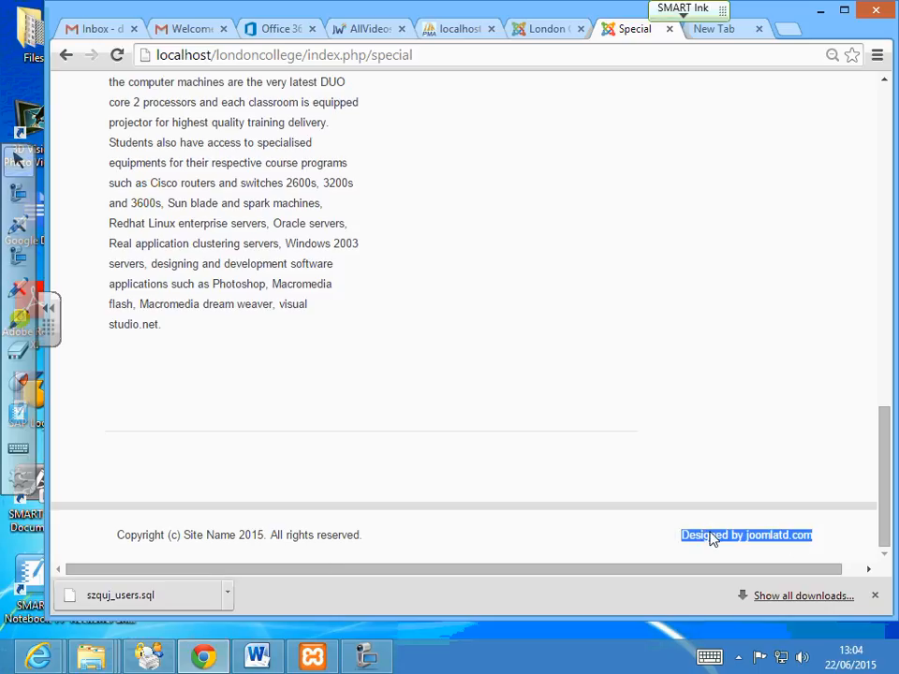
{"action": "right_click", "coordinate": [710, 538]}
{"action": "left_click", "coordinate": [662, 612]}
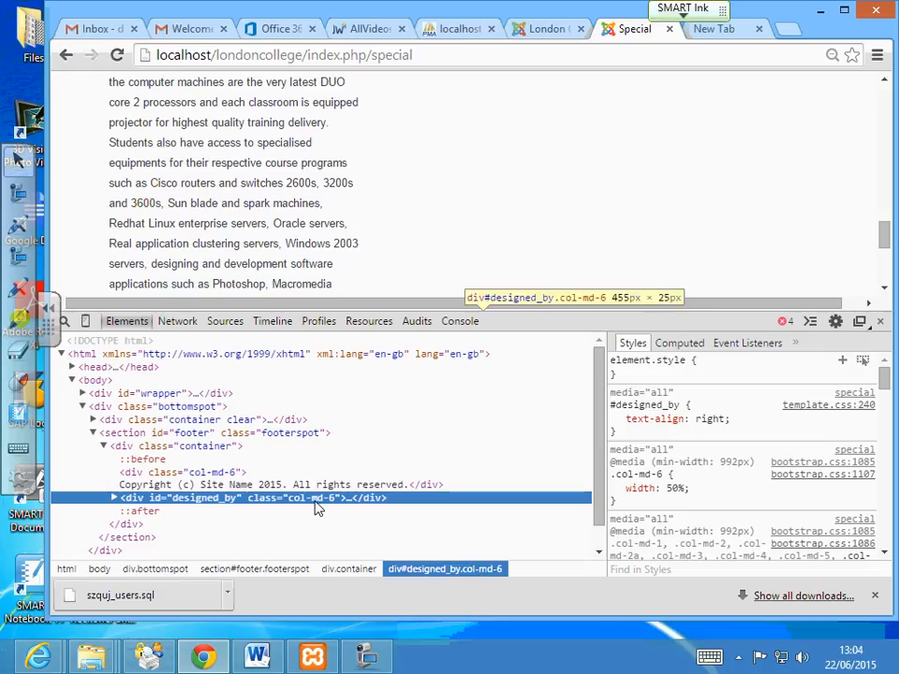
Expand the designed_by div to examine its joomlatd.com link, and look over the page's source files
{"action": "left_click", "coordinate": [114, 497]}
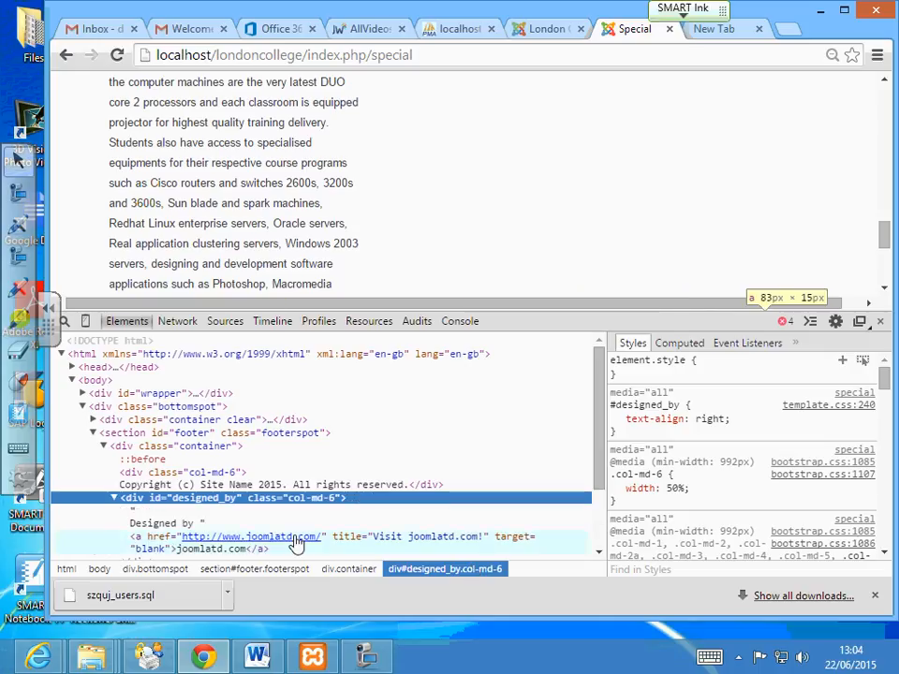
{"action": "left_click", "coordinate": [333, 536]}
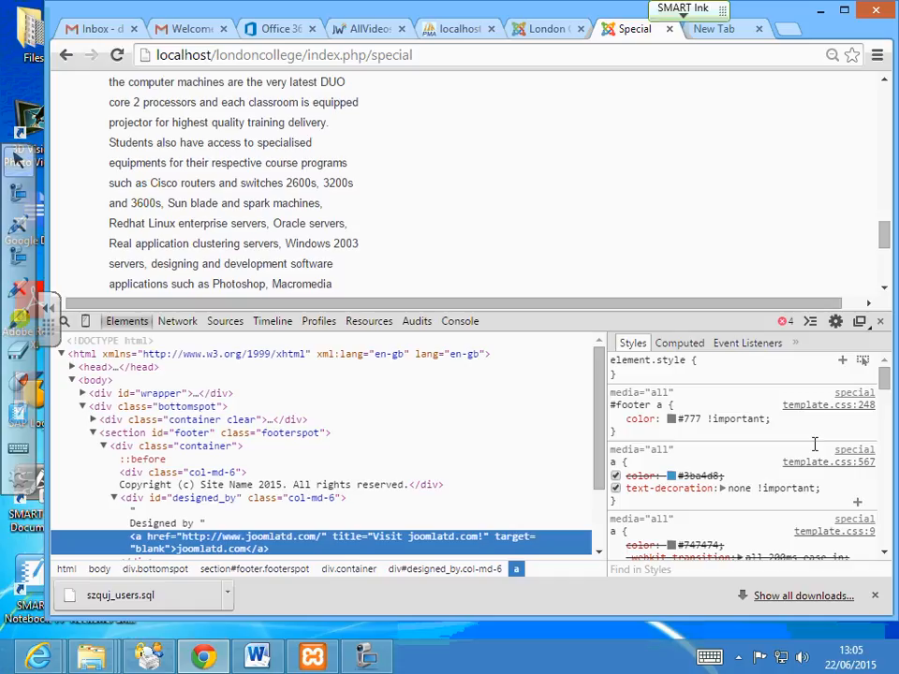
{"action": "left_click", "coordinate": [224, 323]}
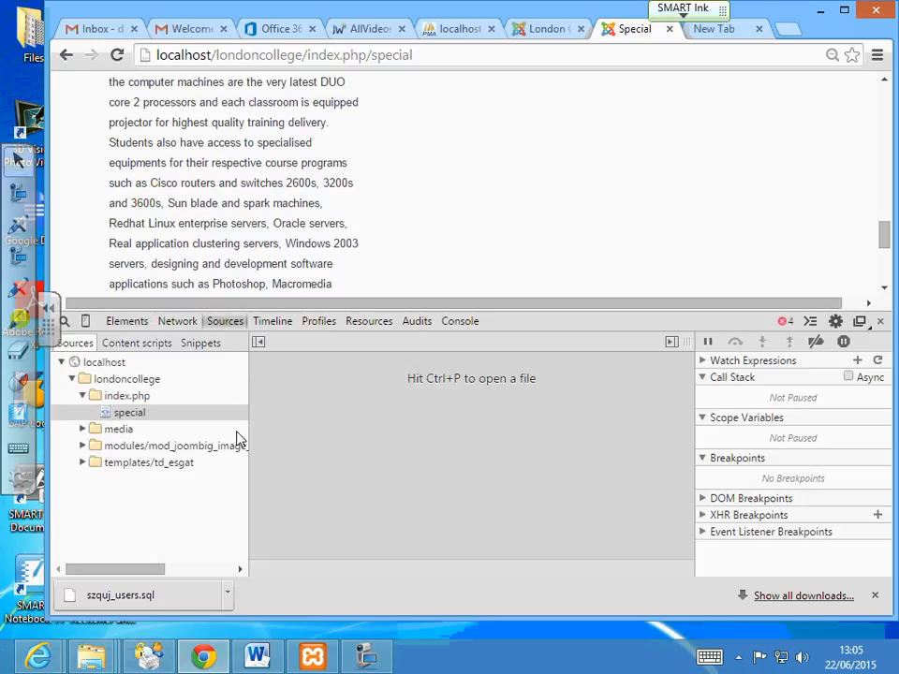
{"action": "left_click", "coordinate": [118, 322]}
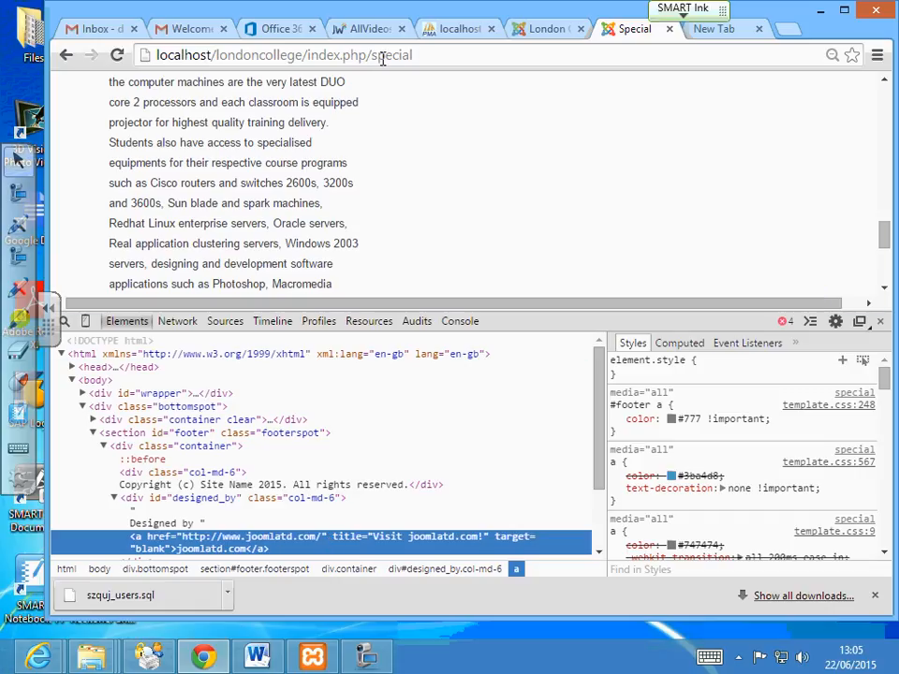
Load the site's Home page at localhost/londoncollege/index.php/, and briefly visit the footer credit's joomlatd.com link
{"action": "left_click_drag", "start_coordinate": [372, 56], "coordinate": [418, 56]}
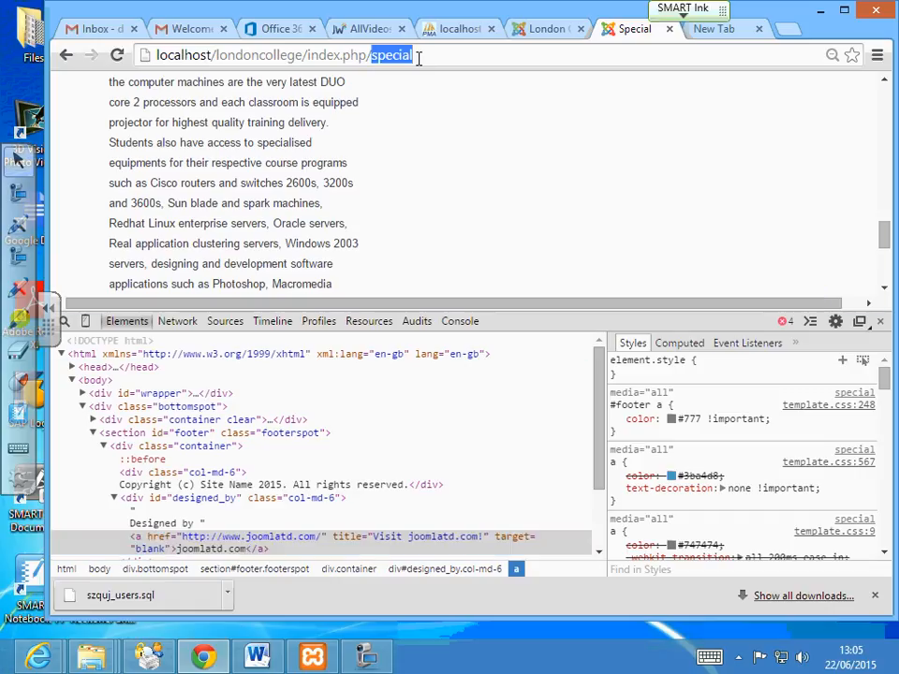
{"action": "key", "text": "BackSpace"}
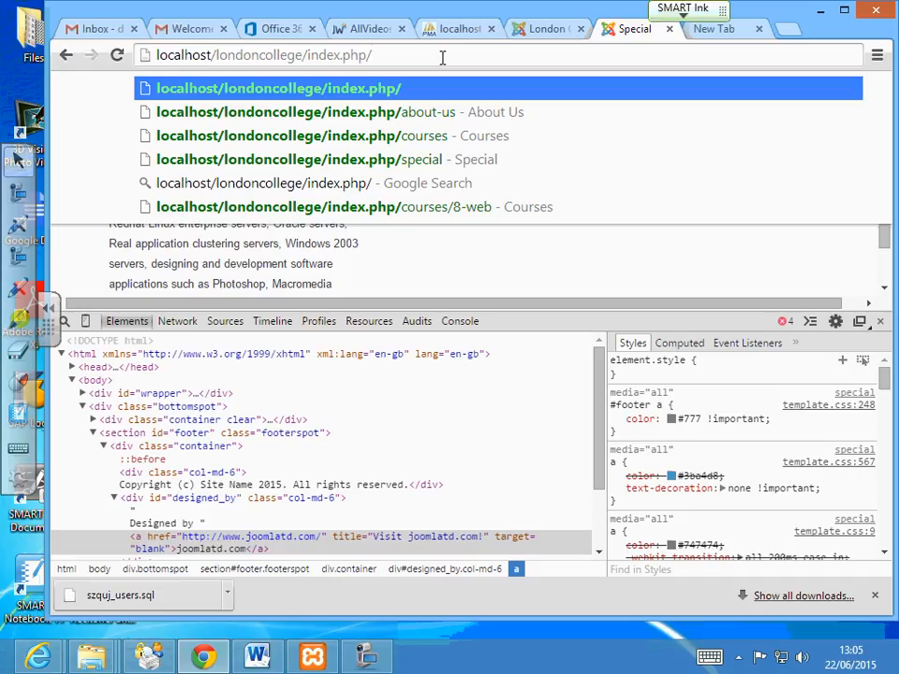
{"action": "key", "text": "Return"}
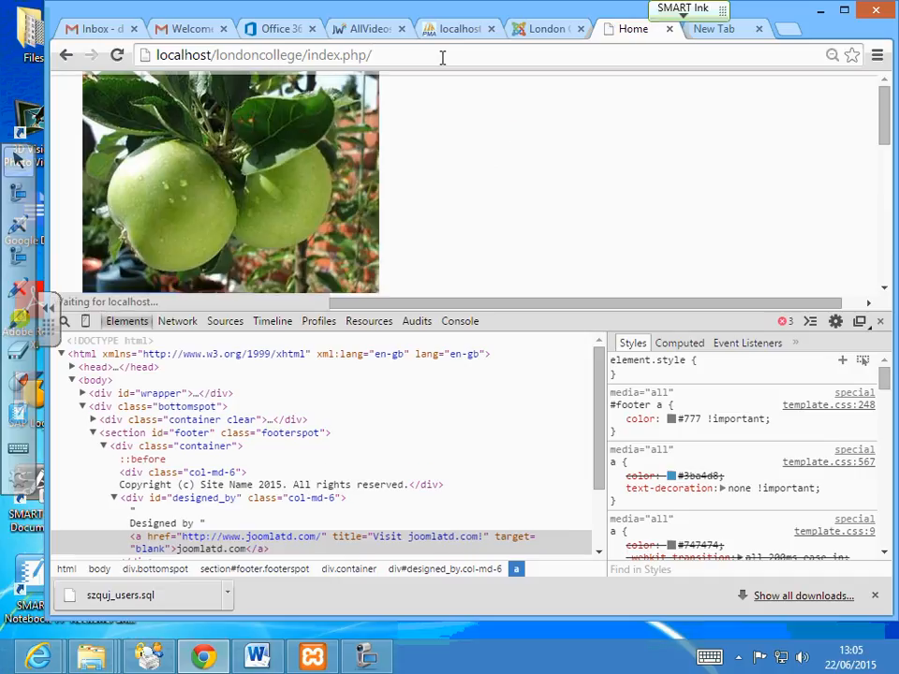
{"action": "left_click", "coordinate": [312, 541]}
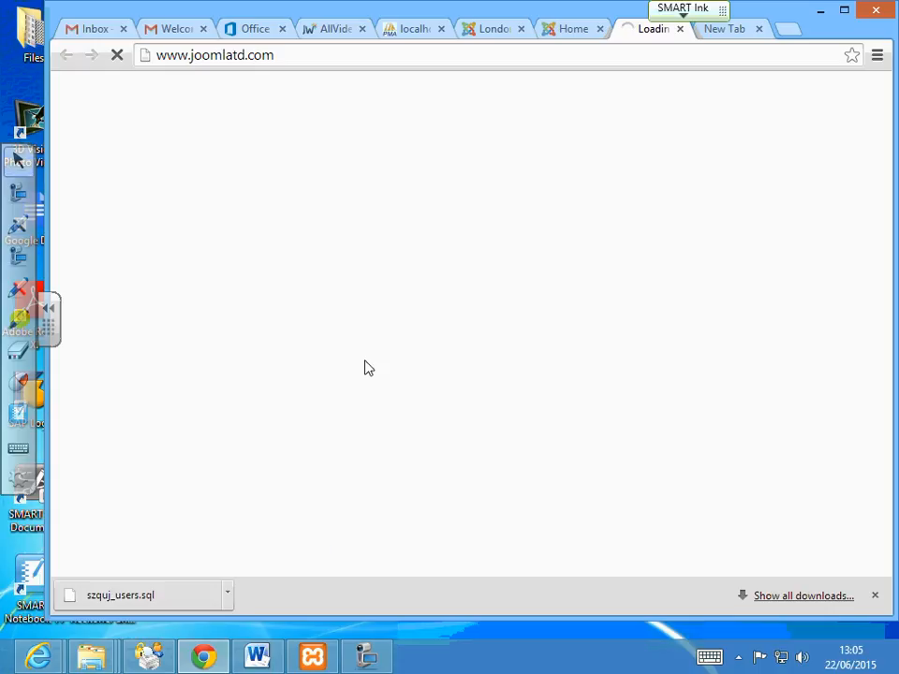
{"action": "left_click", "coordinate": [680, 28]}
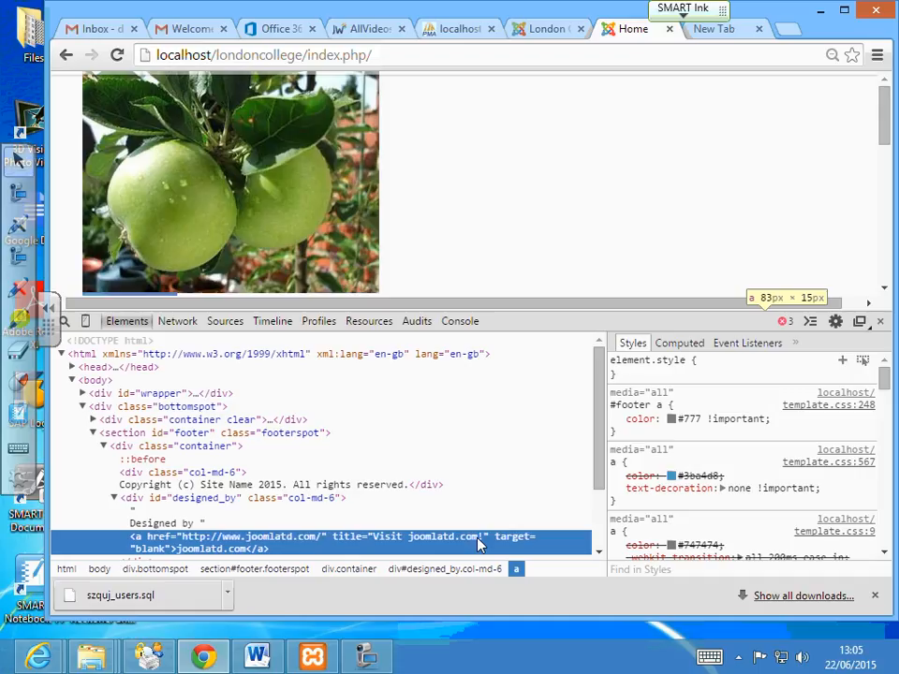
Review the CSS rules applied to the "Designed by" text inside the designed_by div
{"action": "left_click", "coordinate": [150, 527]}
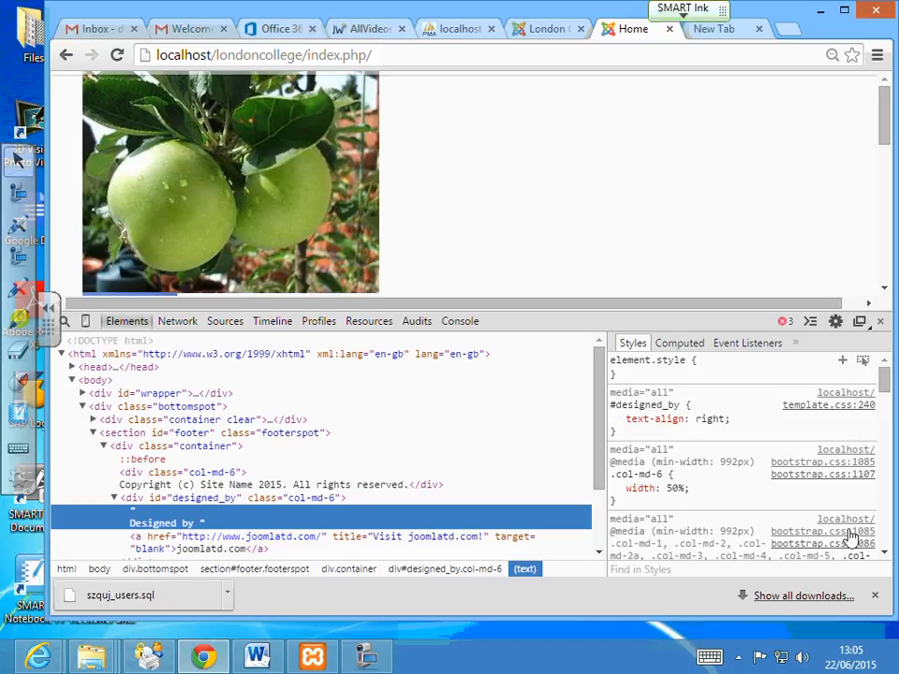
{"action": "left_click", "coordinate": [886, 558]}
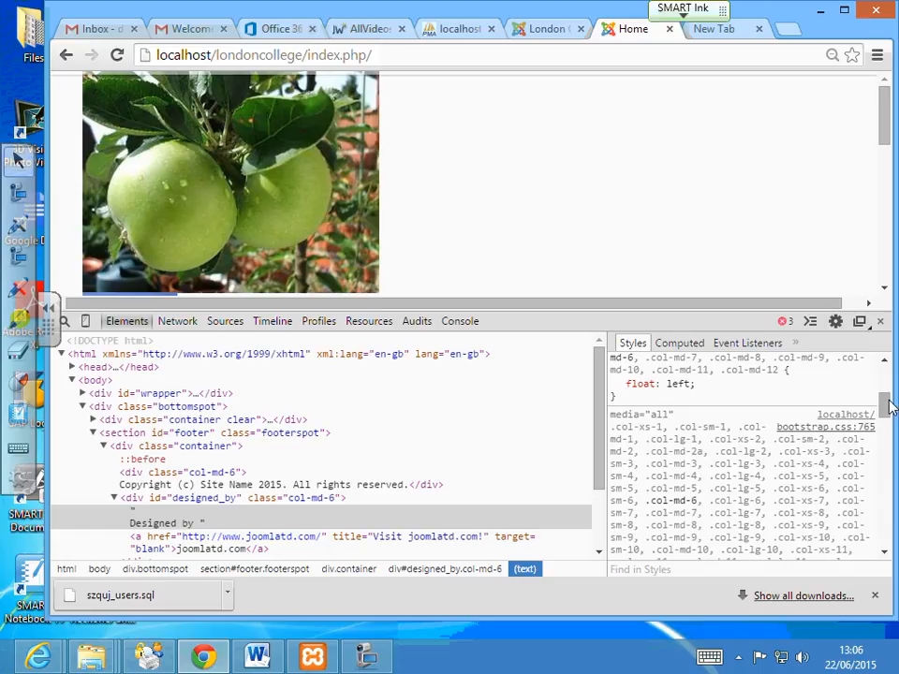
{"action": "left_click_drag", "start_coordinate": [889, 405], "coordinate": [885, 453]}
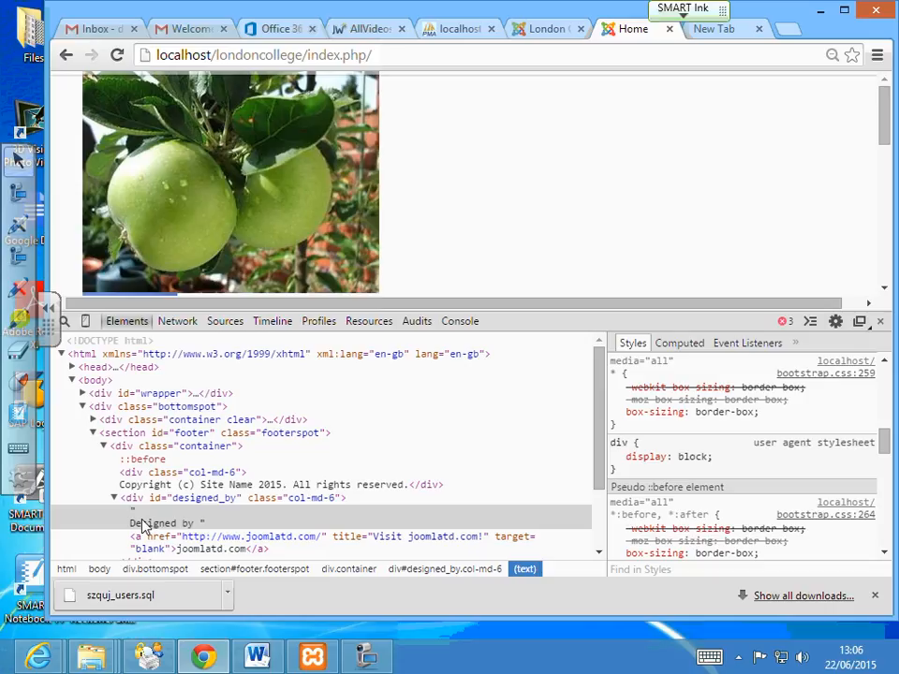
{"action": "left_click", "coordinate": [145, 529]}
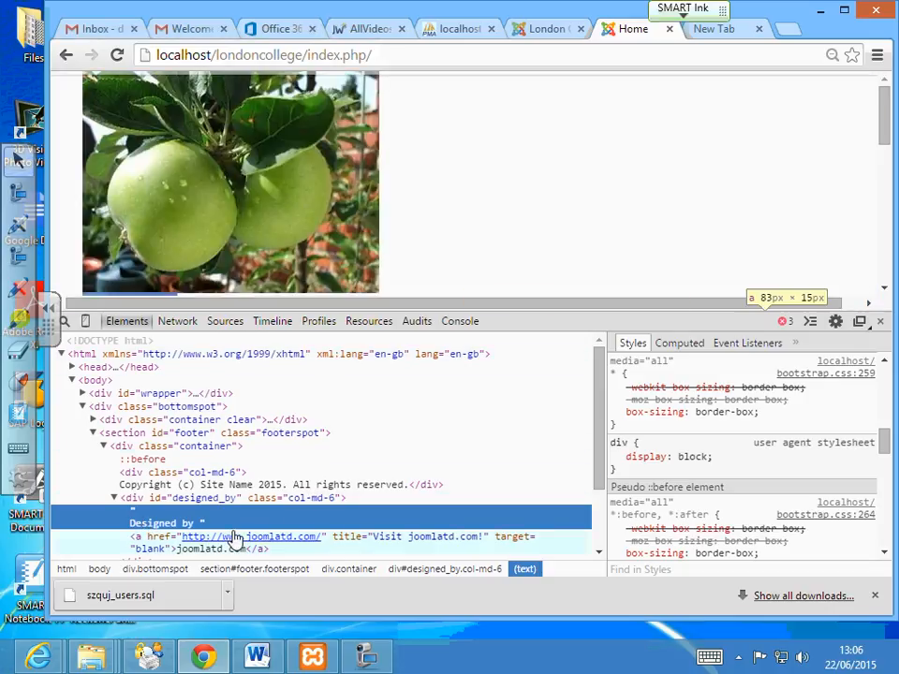
Look through the page's local storage, session storage, cookies and audit options, and return to the element tree
{"action": "left_click", "coordinate": [367, 330]}
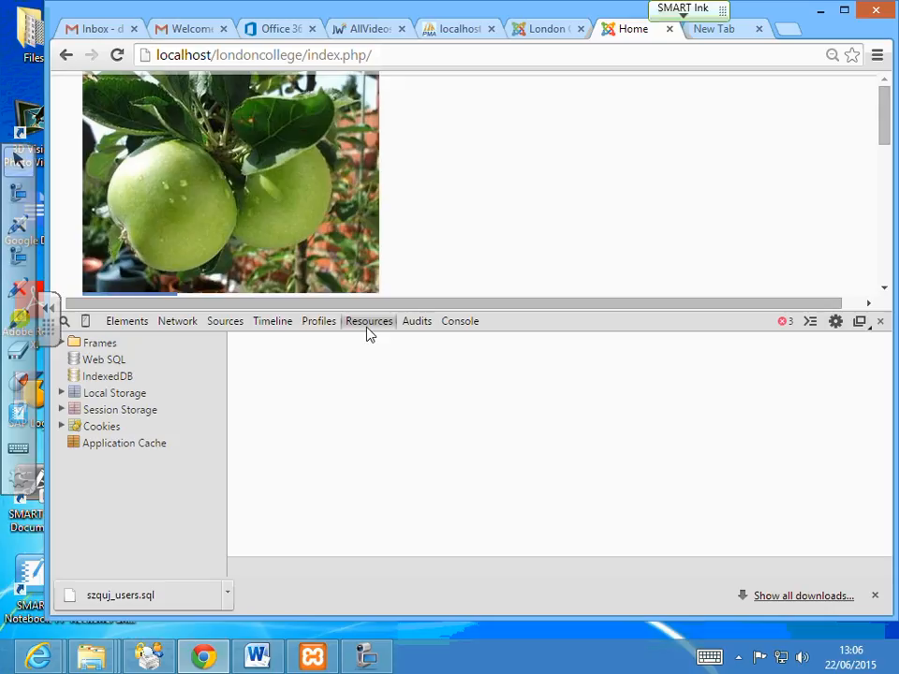
{"action": "left_click", "coordinate": [104, 394]}
{"action": "left_click", "coordinate": [105, 410]}
{"action": "left_click", "coordinate": [99, 426]}
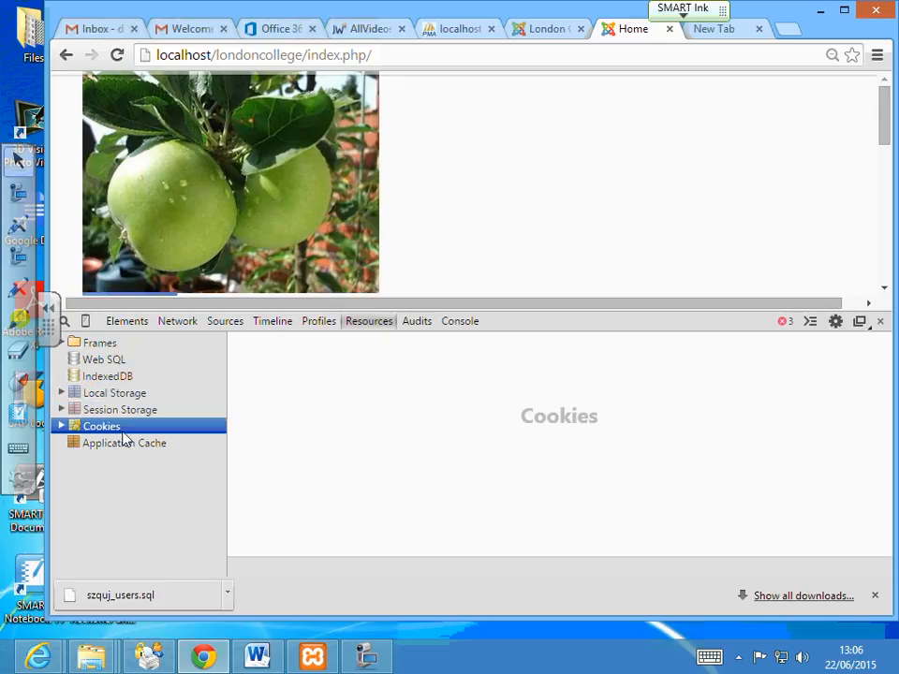
{"action": "left_click", "coordinate": [409, 323]}
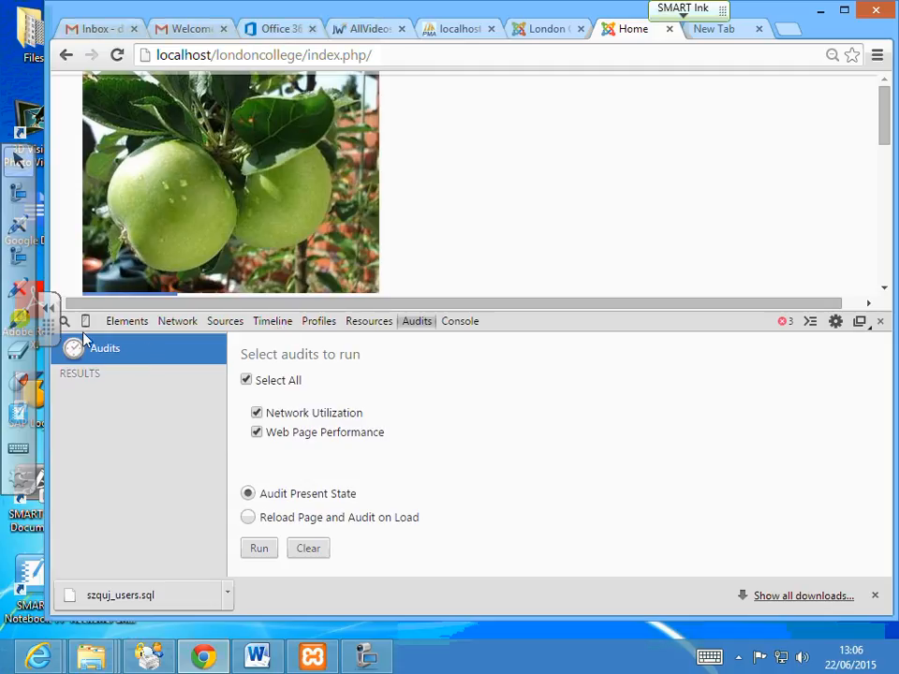
{"action": "left_click", "coordinate": [122, 321]}
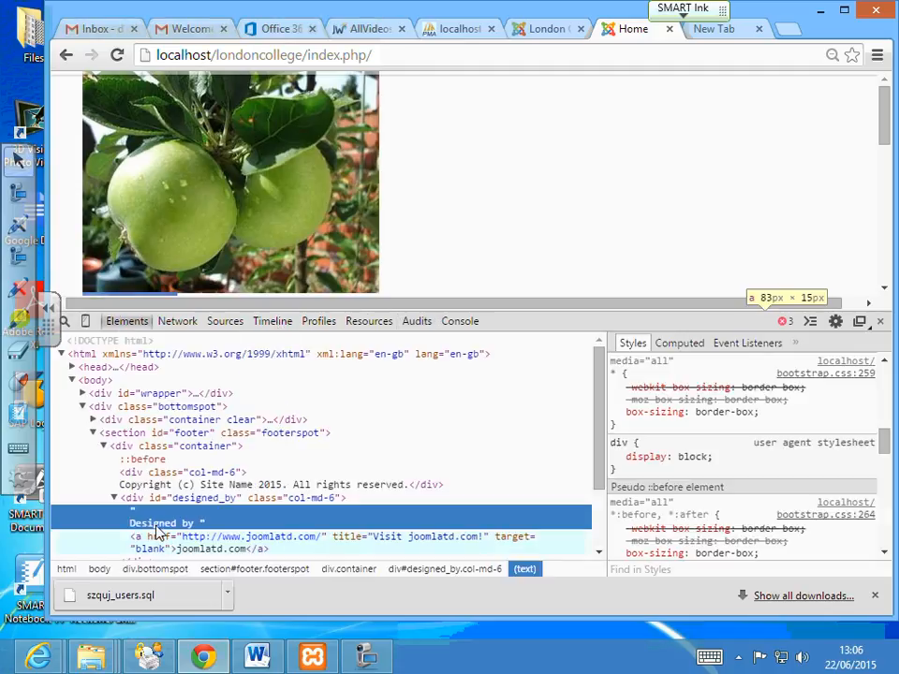
Inspect the footer's copyright div and the page's html and body elements
{"action": "left_click", "coordinate": [123, 488]}
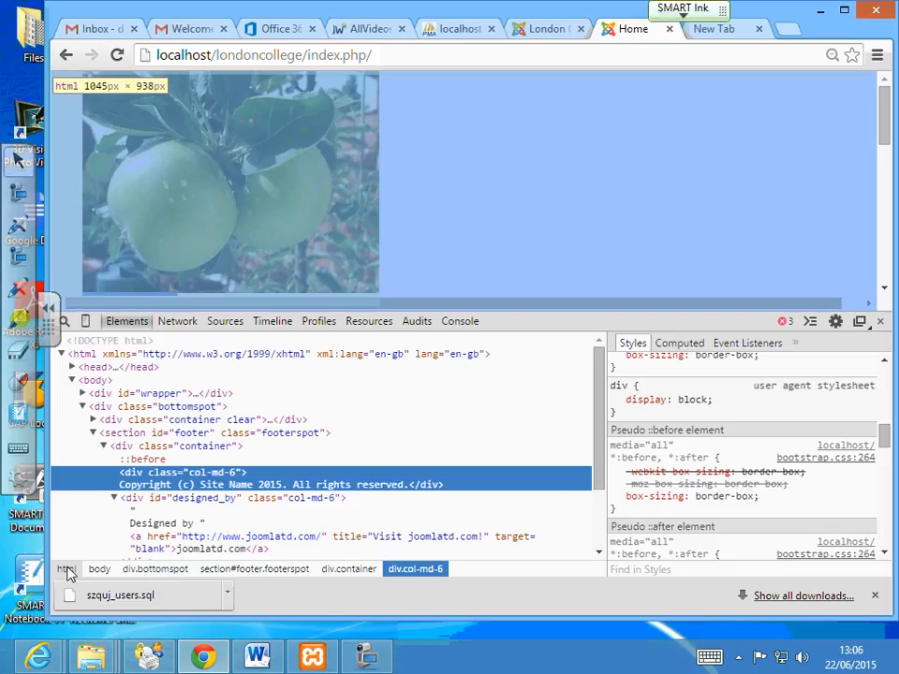
{"action": "left_click", "coordinate": [68, 570]}
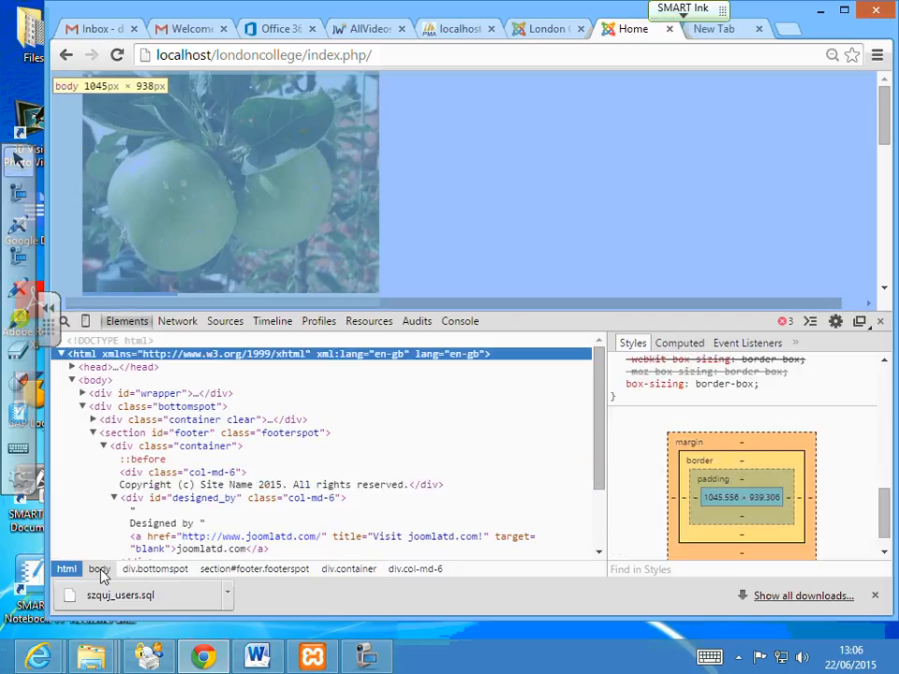
{"action": "left_click", "coordinate": [99, 569]}
{"action": "left_click", "coordinate": [67, 569]}
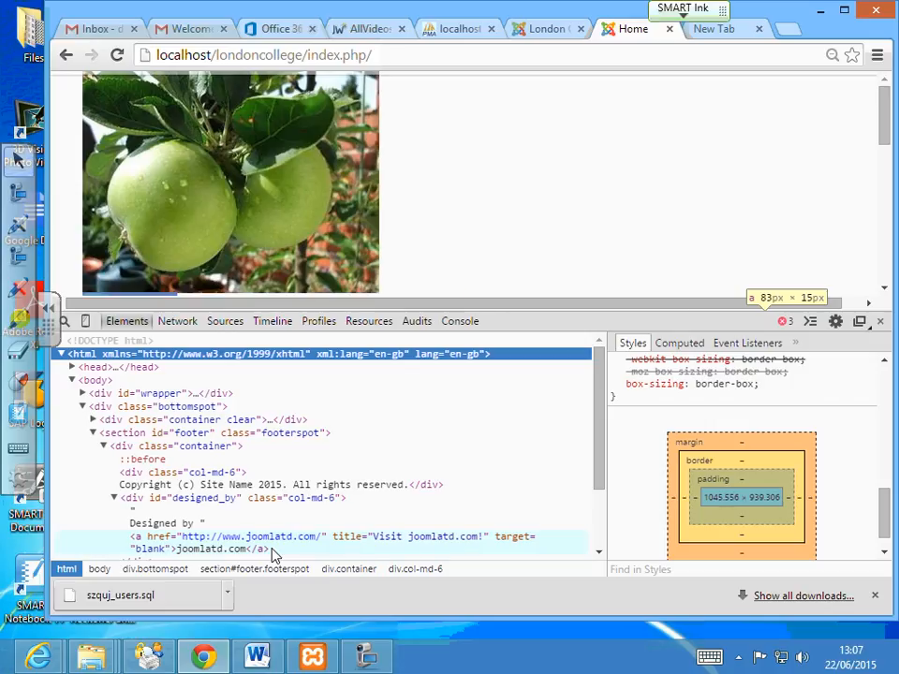
Open the footer credit's joomlatd.com link and copy the address of the loaded site
{"action": "left_click", "coordinate": [234, 550]}
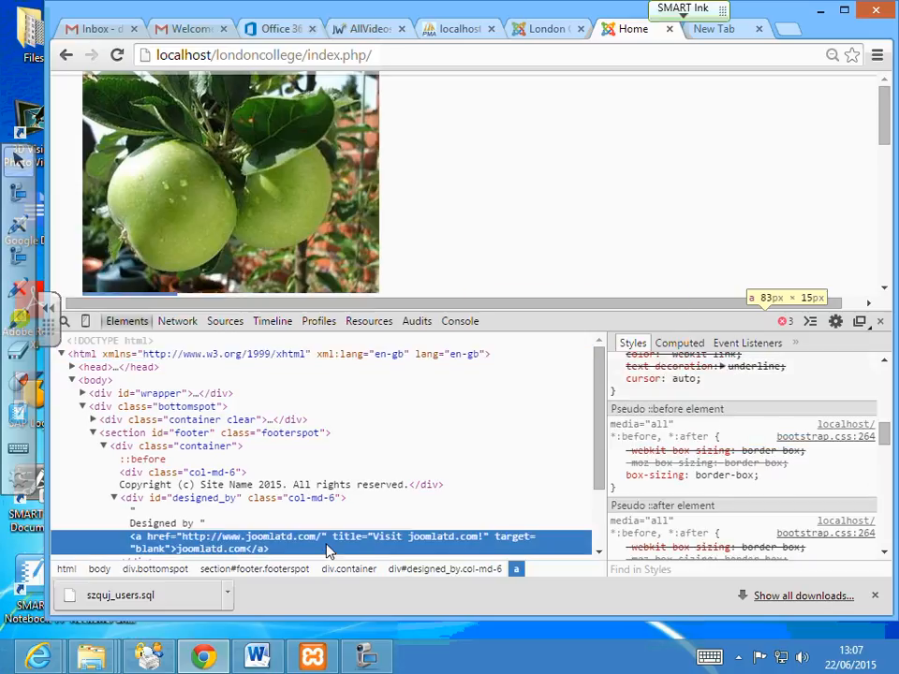
{"action": "left_click", "coordinate": [265, 546]}
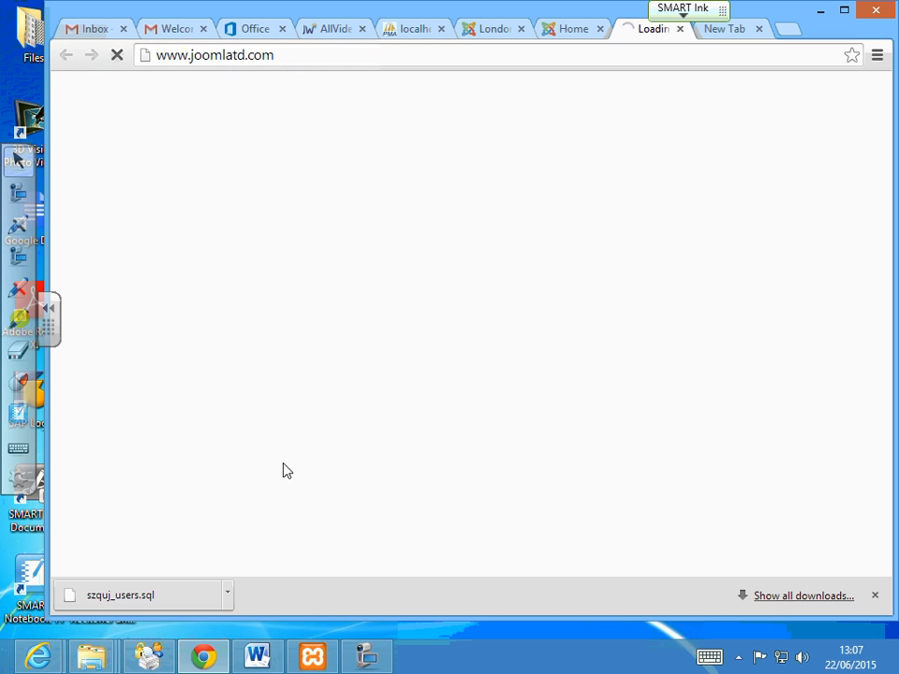
{"action": "left_click", "coordinate": [281, 55]}
{"action": "key", "text": "ctrl+c"}
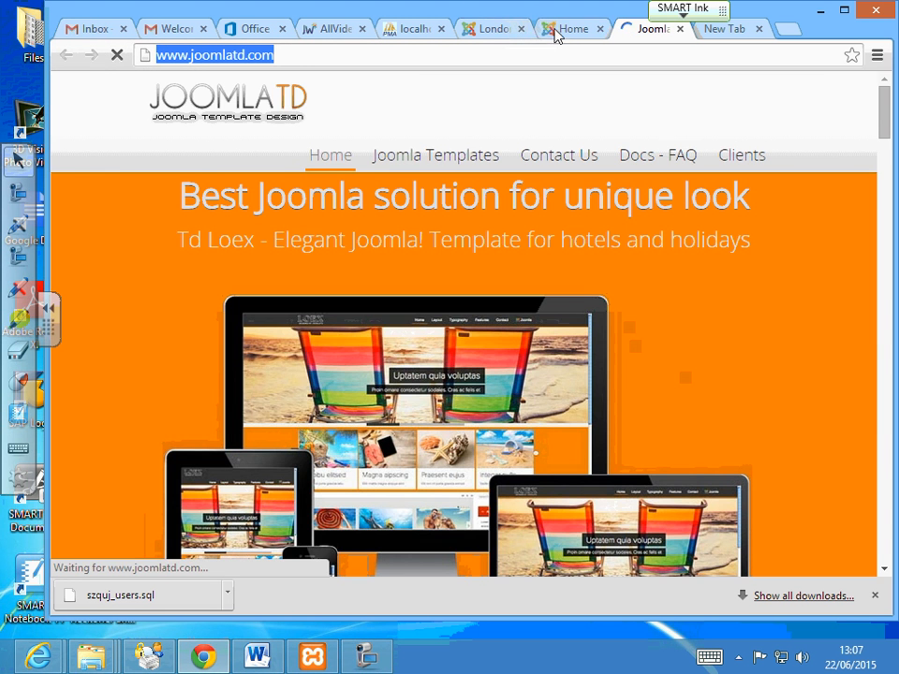
Return to the td_esgat template editor in the Joomla administrator and open index.php
{"action": "left_click", "coordinate": [557, 34]}
{"action": "left_click", "coordinate": [505, 37]}
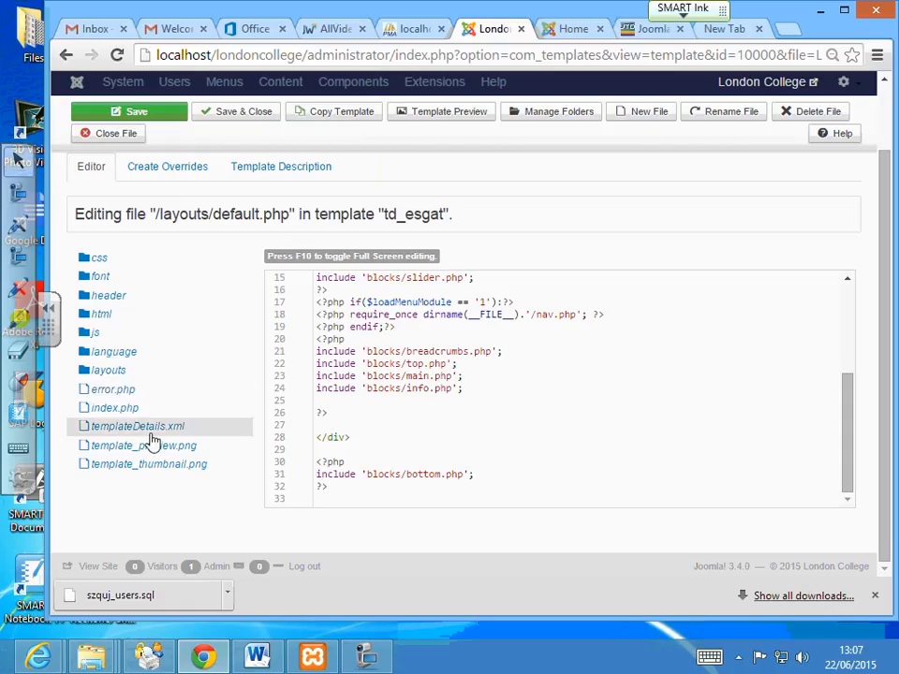
{"action": "left_click", "coordinate": [536, 433]}
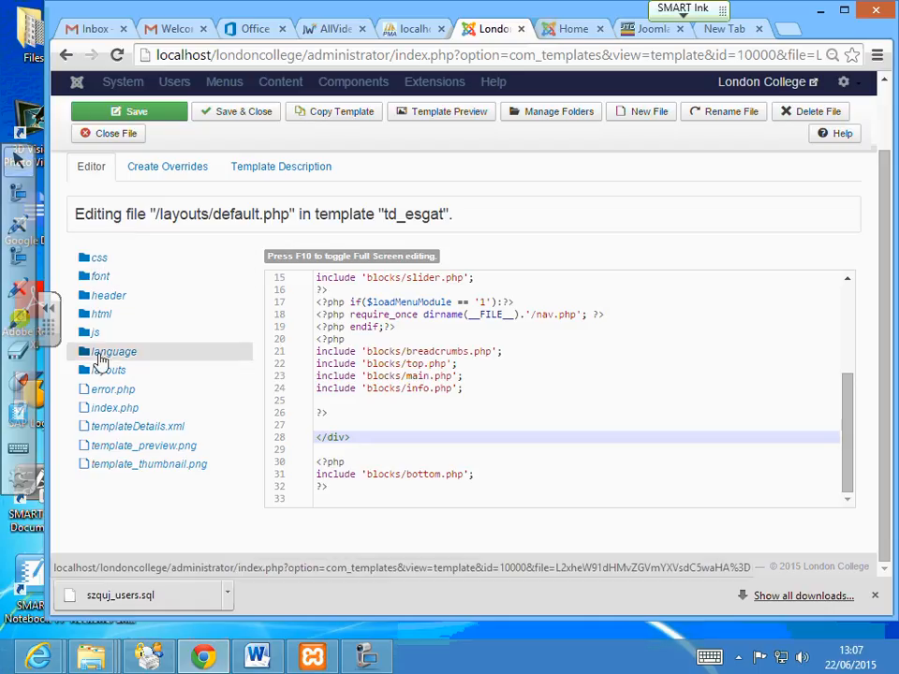
{"action": "left_click", "coordinate": [119, 417]}
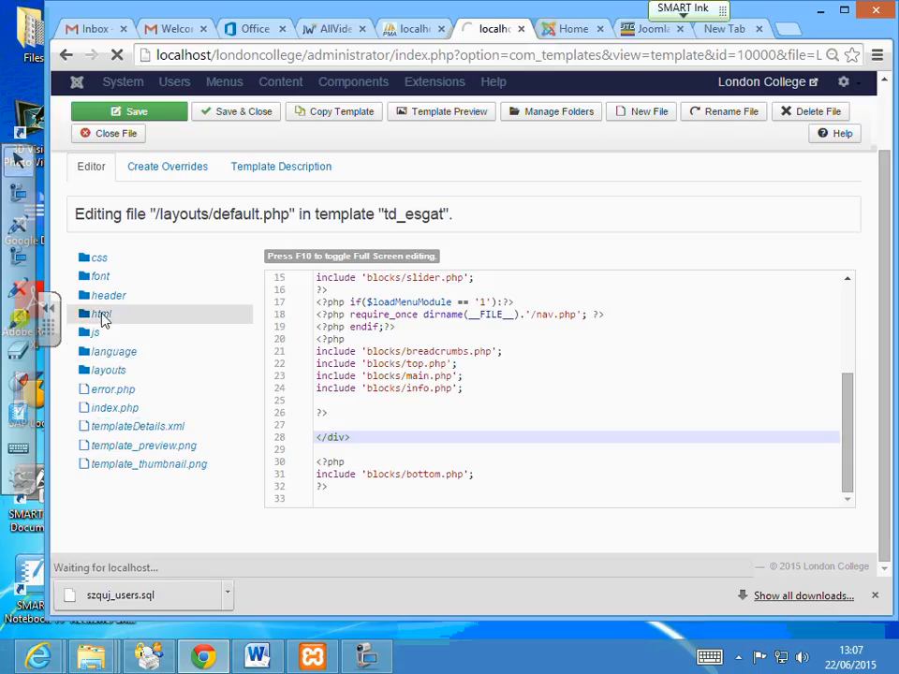
Open bottom.php from the template's layouts/blocks folder and look over its code
{"action": "left_click", "coordinate": [113, 450]}
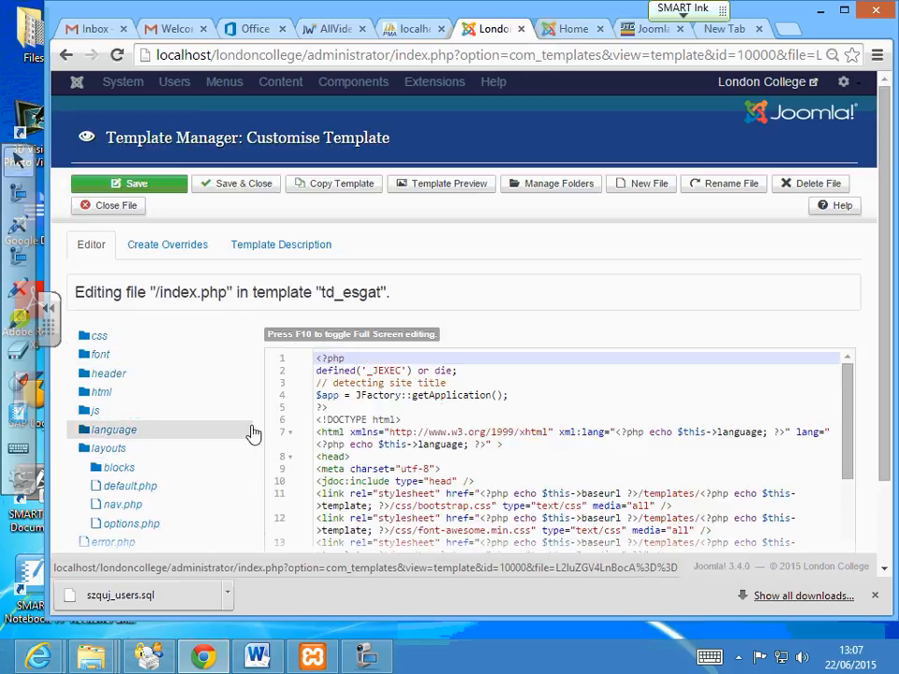
{"action": "left_click", "coordinate": [119, 468]}
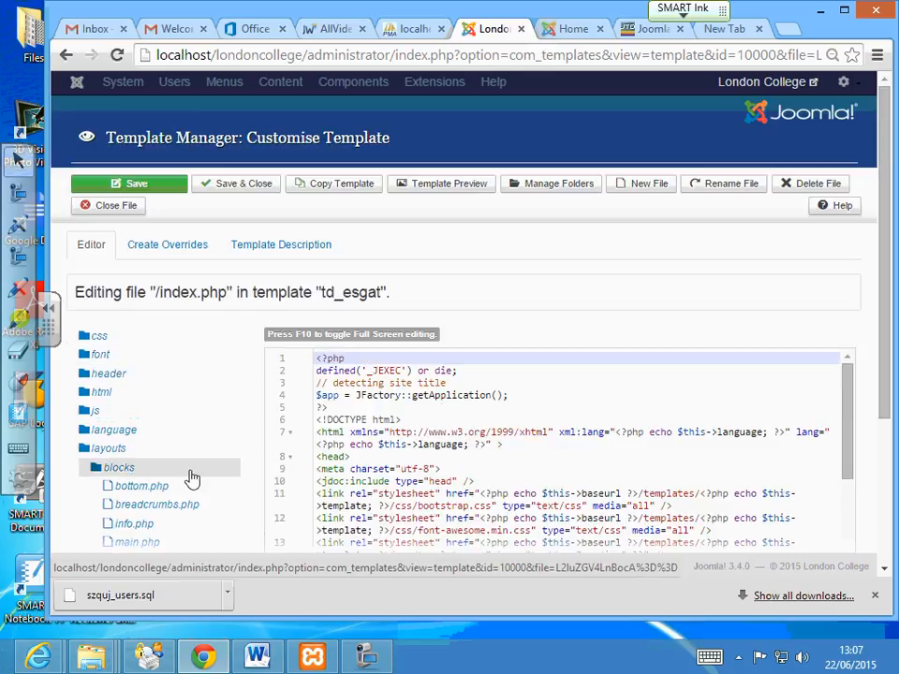
{"action": "scroll", "coordinate": [191, 478], "scroll_direction": "down", "scroll_amount": 3}
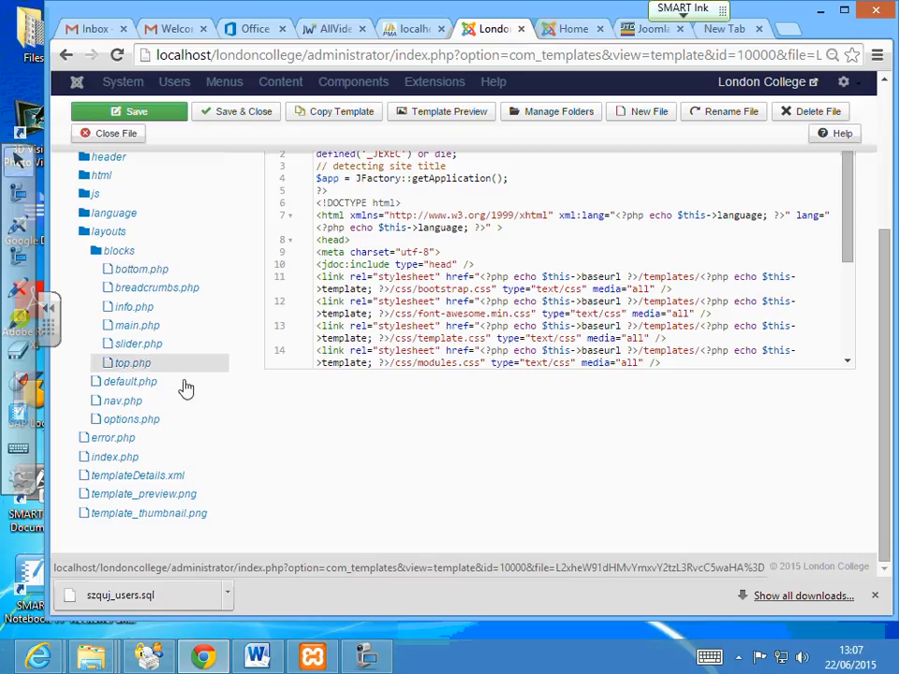
{"action": "left_click", "coordinate": [131, 270]}
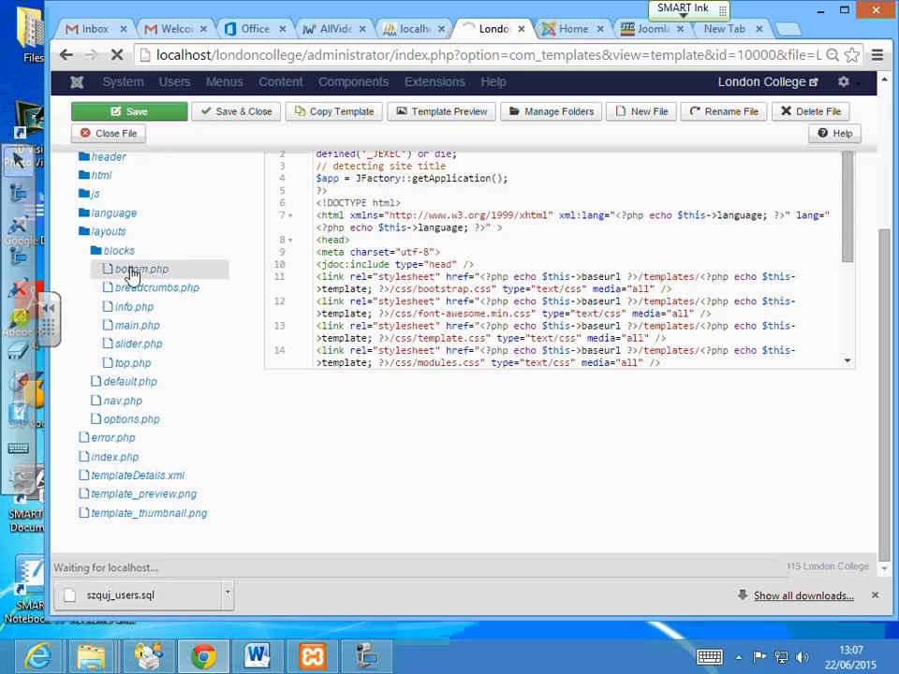
{"action": "scroll", "coordinate": [537, 455], "scroll_direction": "down", "scroll_amount": 5}
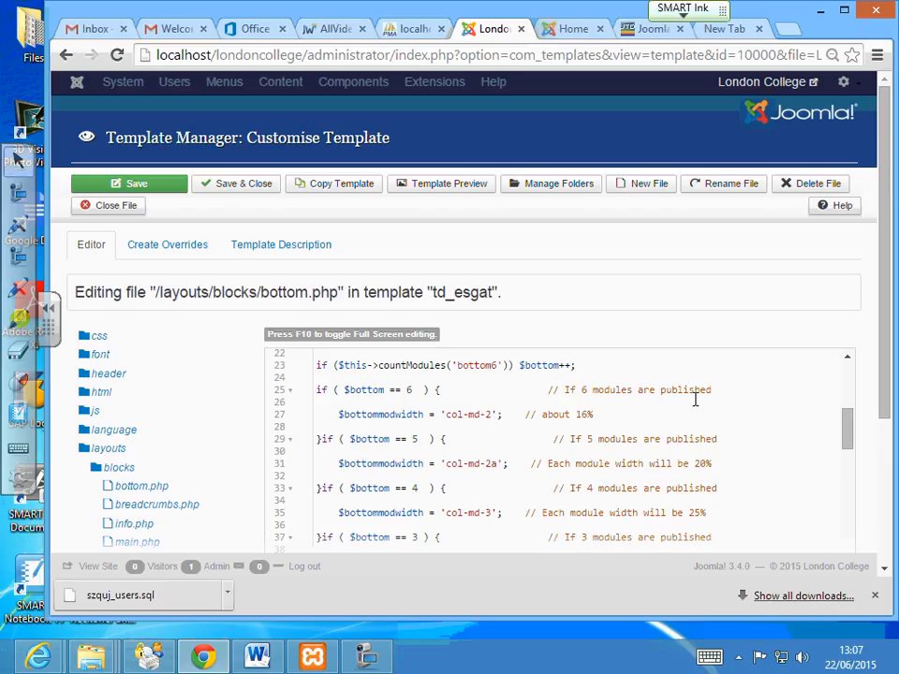
{"action": "key", "text": "ctrl+f"}
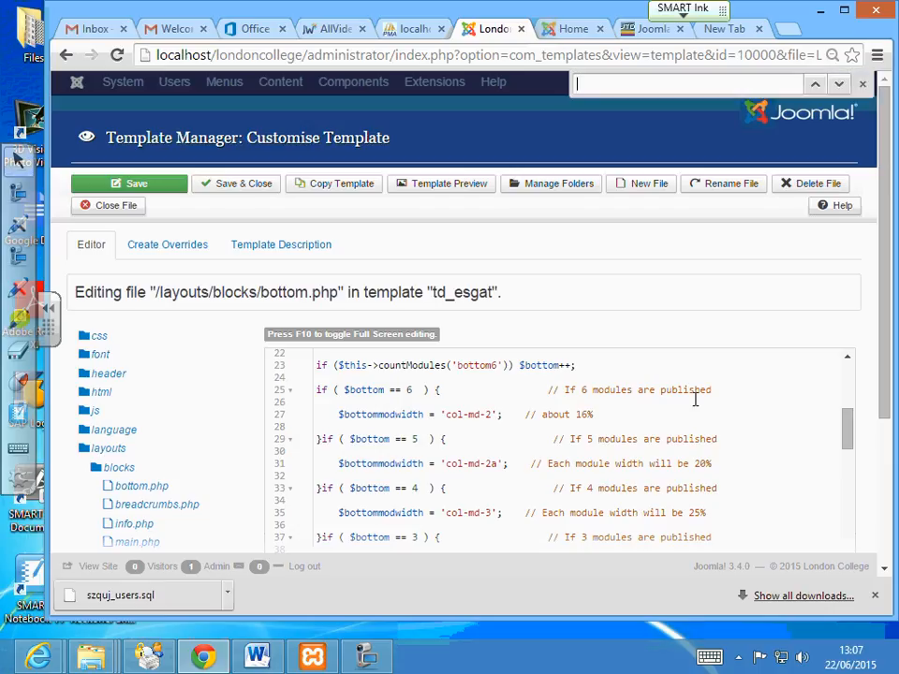
{"action": "key", "text": "ctrl+v"}
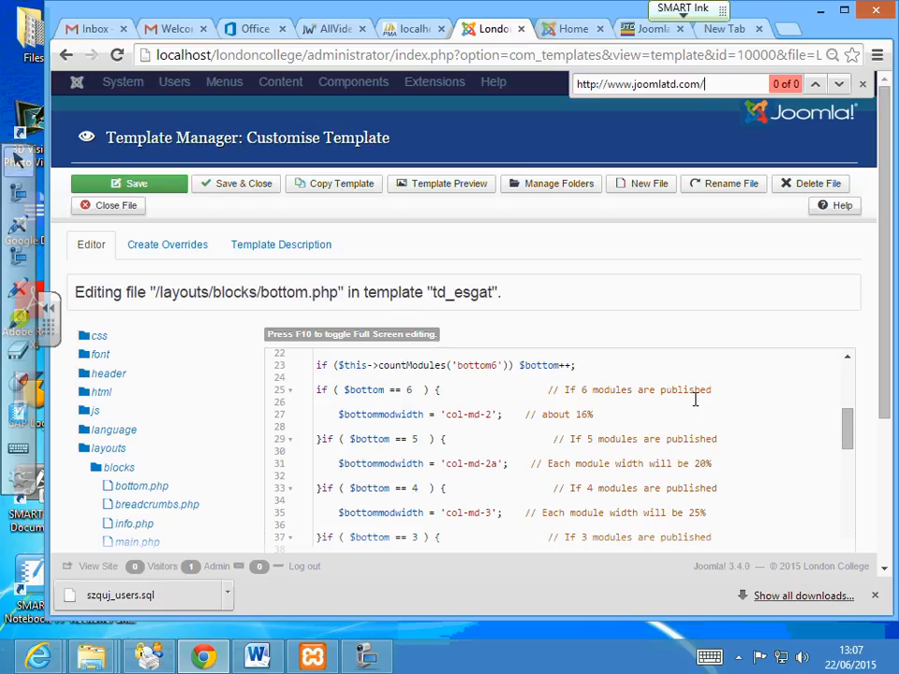
{"action": "scroll", "coordinate": [889, 403], "scroll_direction": "down", "scroll_amount": 3}
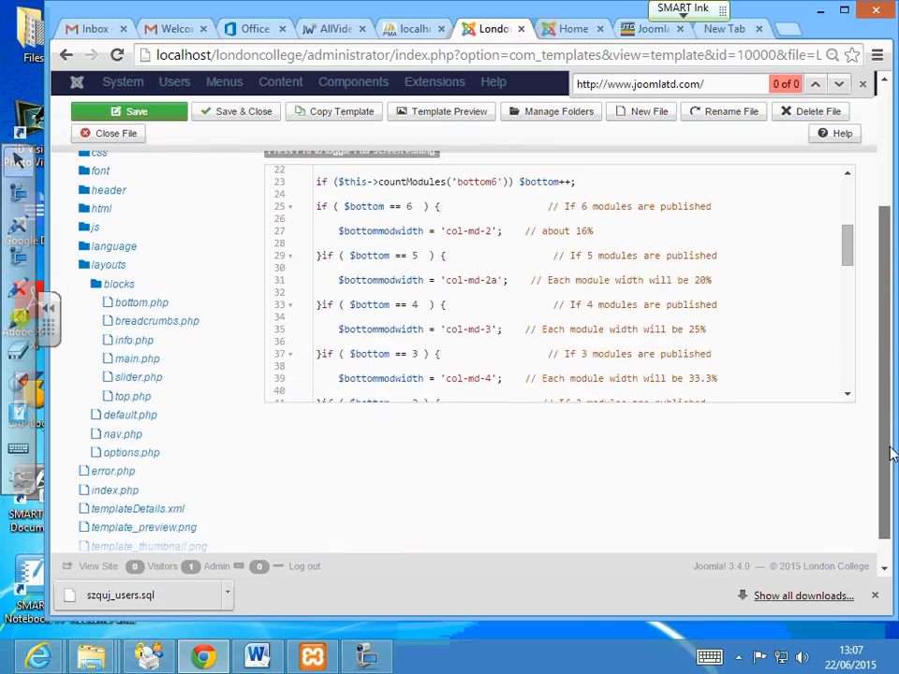
{"action": "left_click", "coordinate": [778, 341]}
{"action": "left_click_drag", "start_coordinate": [851, 256], "coordinate": [857, 384]}
{"action": "left_click", "coordinate": [553, 329]}
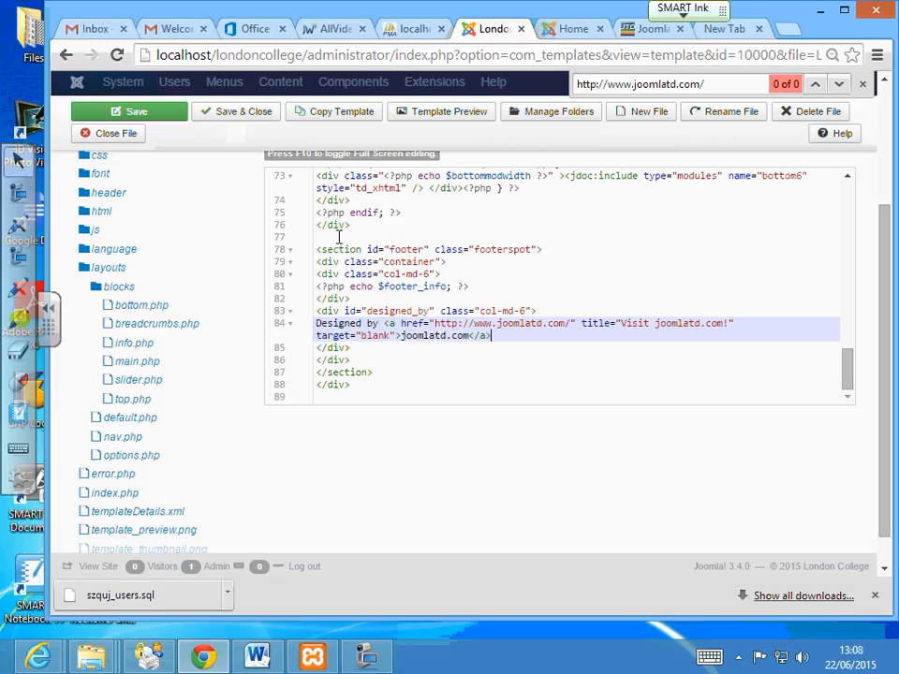
Comment out the designed_by div's opening tag and the "Designed by" link line with <!-- and -->
{"action": "left_click", "coordinate": [318, 309]}
{"action": "key", "text": "Left"}
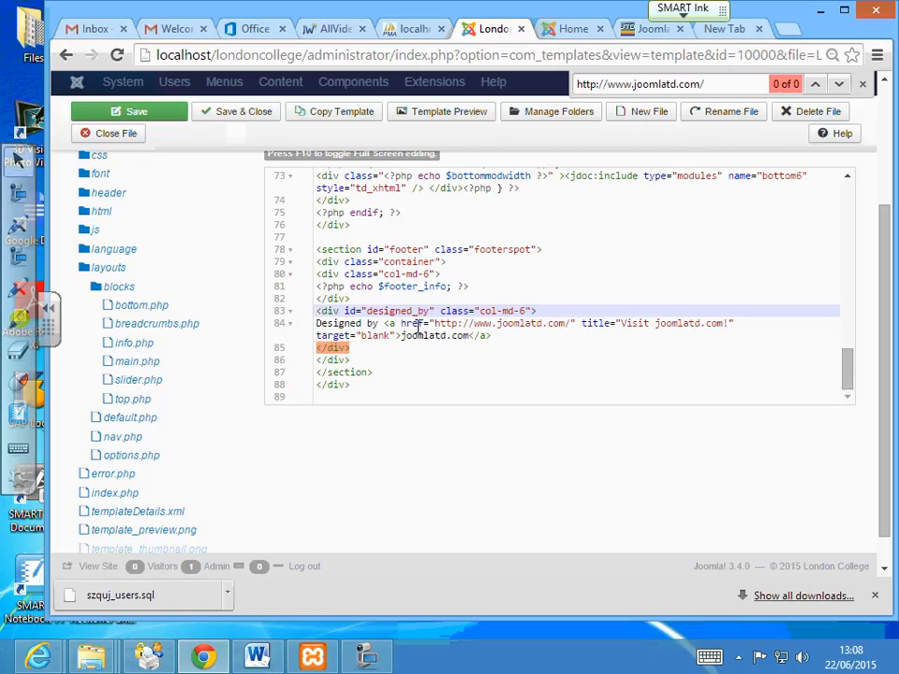
{"action": "type", "text": "<!"}
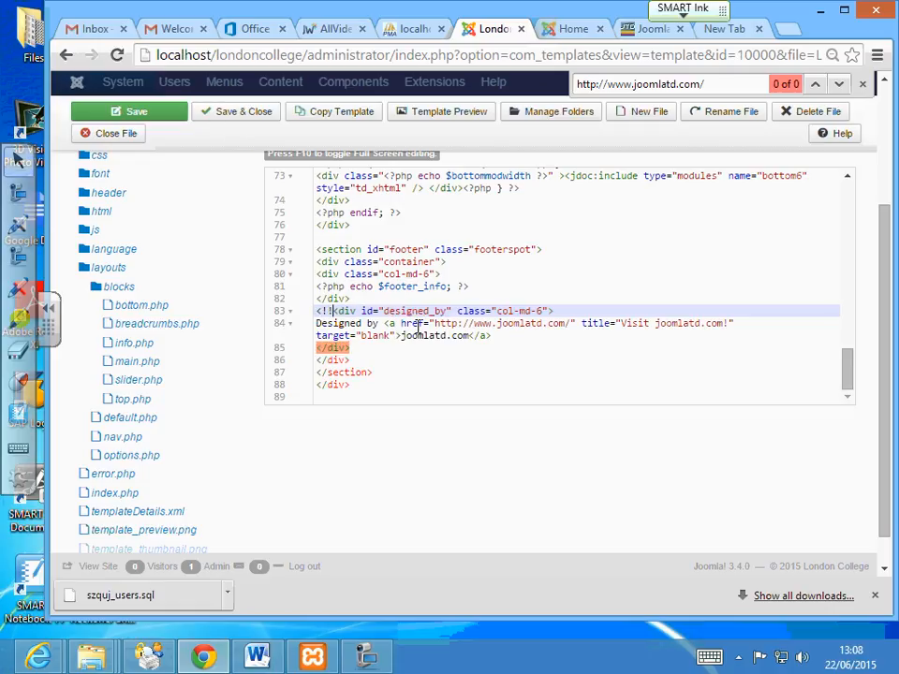
{"action": "type", "text": "--"}
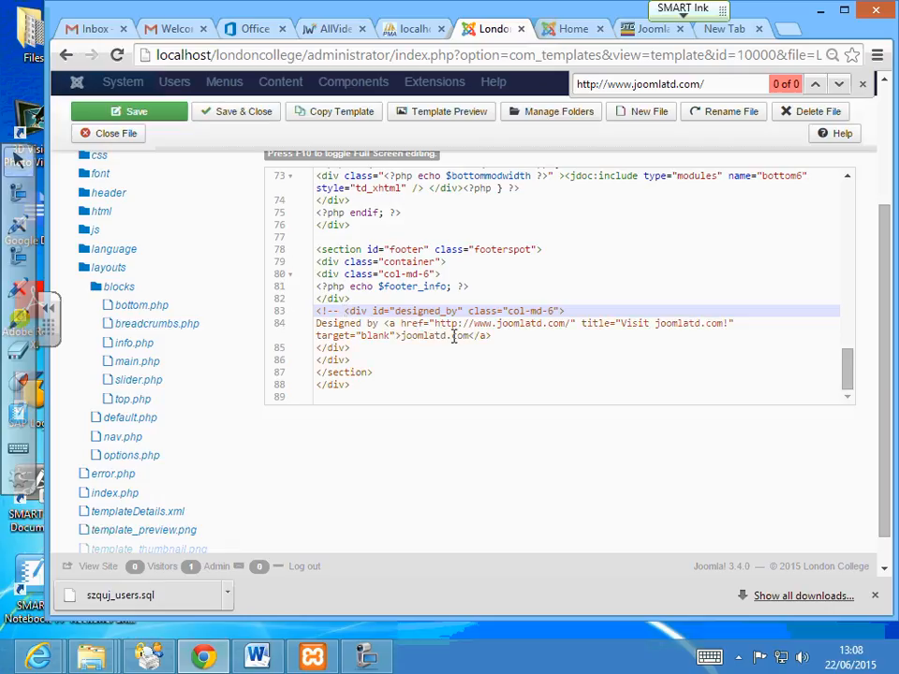
{"action": "left_click", "coordinate": [525, 334]}
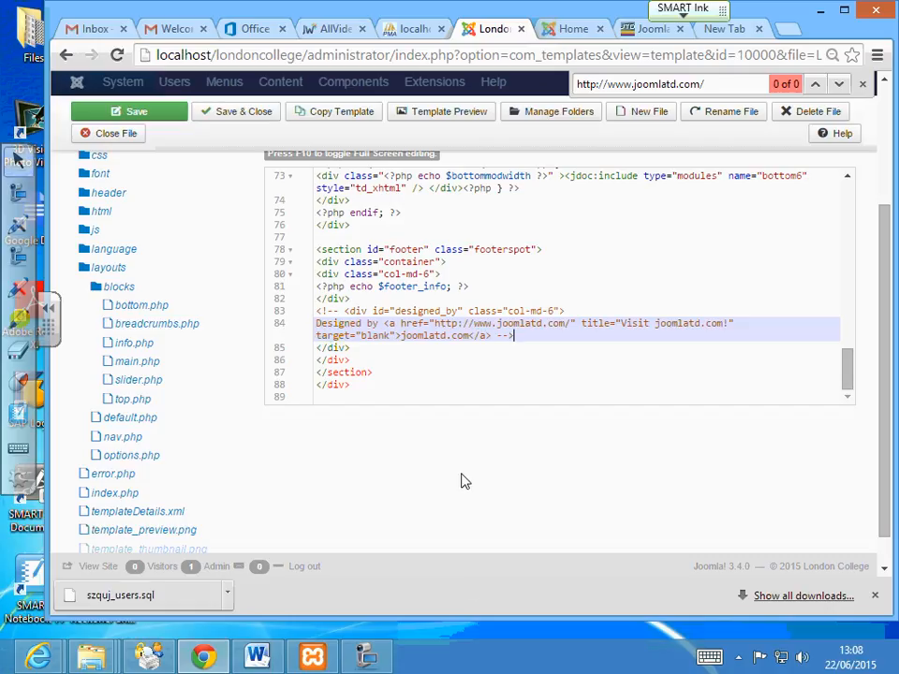
Save the edited bottom.php and close the file
{"action": "scroll", "coordinate": [464, 481], "scroll_direction": "up", "scroll_amount": 5}
{"action": "scroll", "coordinate": [464, 467], "scroll_direction": "up", "scroll_amount": 8}
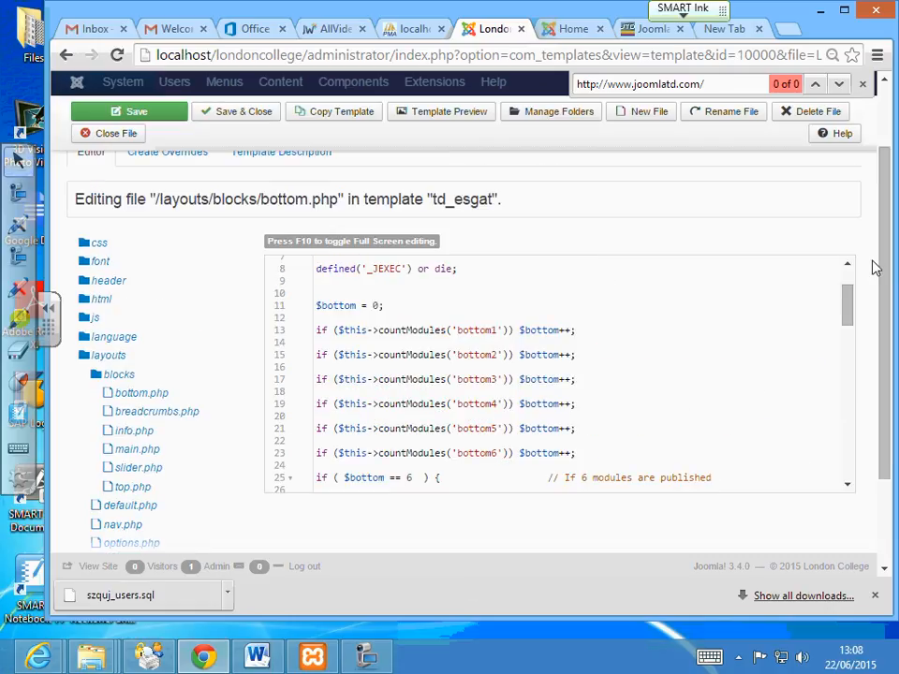
{"action": "left_click_drag", "start_coordinate": [891, 285], "coordinate": [868, 230]}
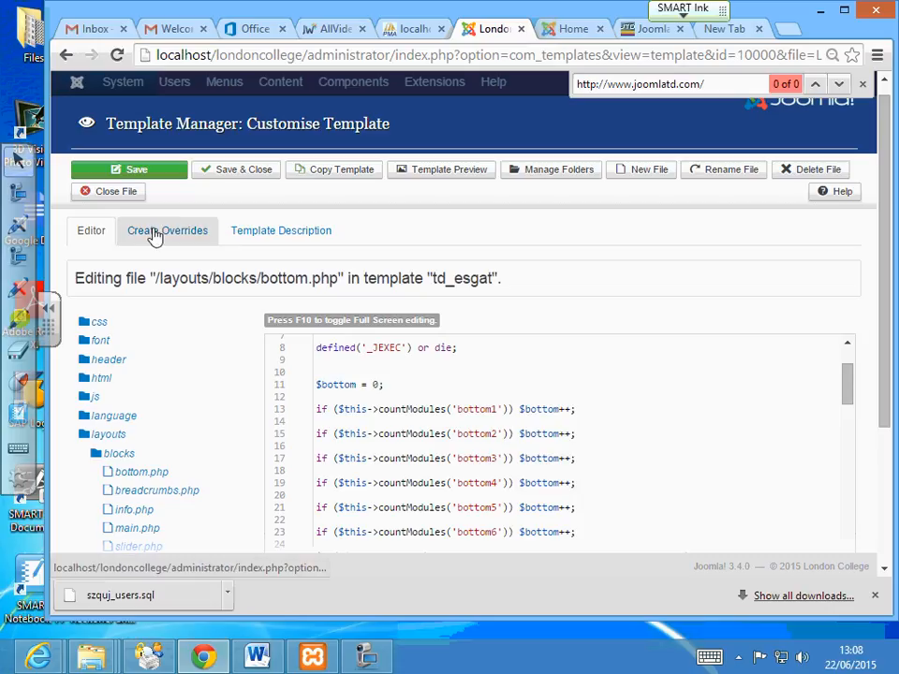
{"action": "left_click", "coordinate": [236, 173]}
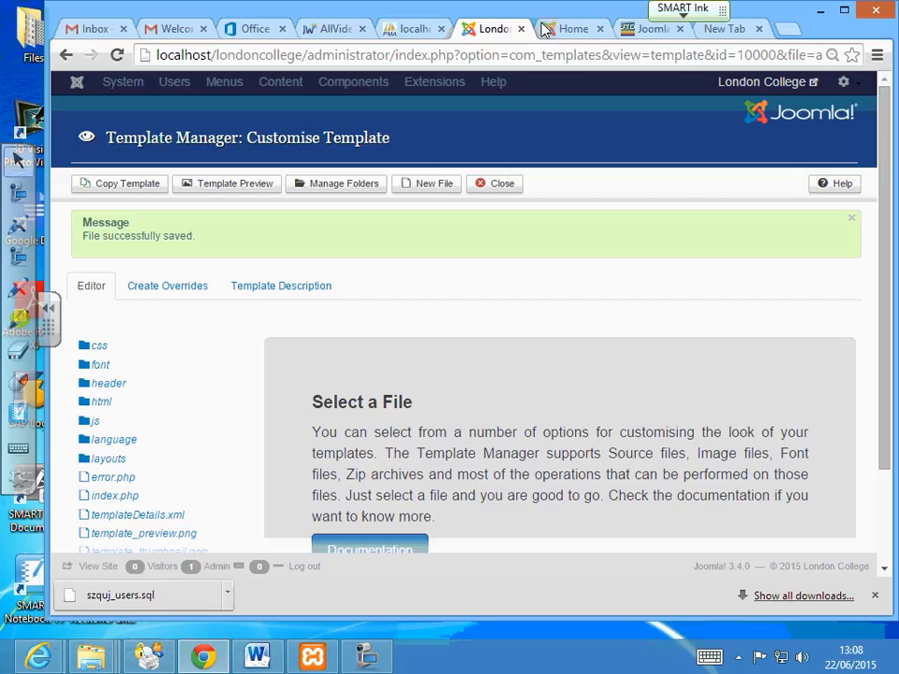
Switch to the site's Home page, close the developer tools, and reload the page to check the footer credit
{"action": "left_click", "coordinate": [569, 29]}
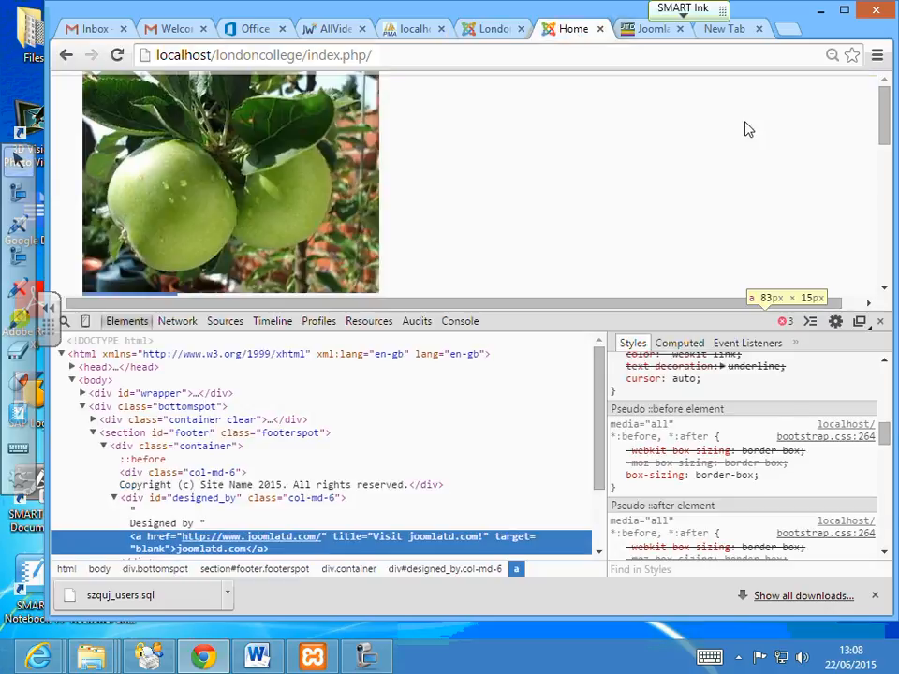
{"action": "left_click", "coordinate": [879, 321]}
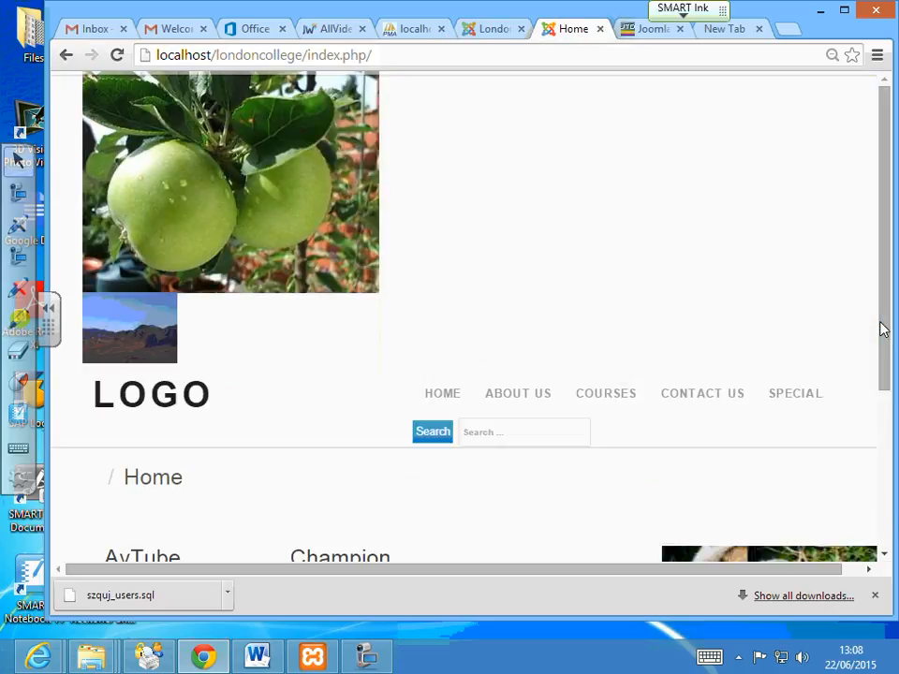
{"action": "key", "text": "Return"}
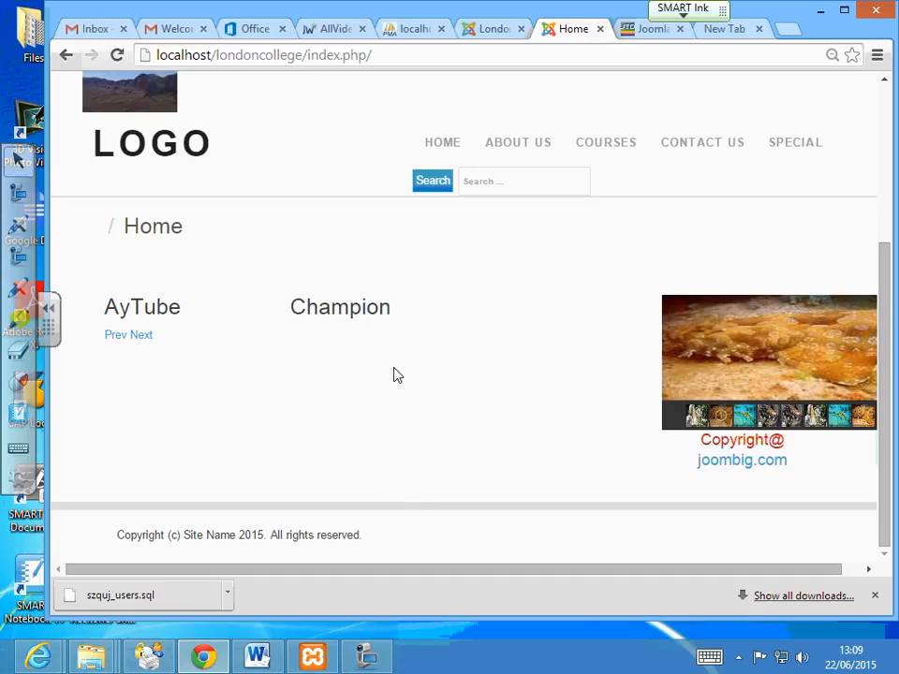
Inspect the AyTube module's element on the Home page and trace its enclosing divs up to the sidebar div
{"action": "left_click_drag", "start_coordinate": [467, 362], "coordinate": [208, 371]}
{"action": "right_click", "coordinate": [205, 342]}
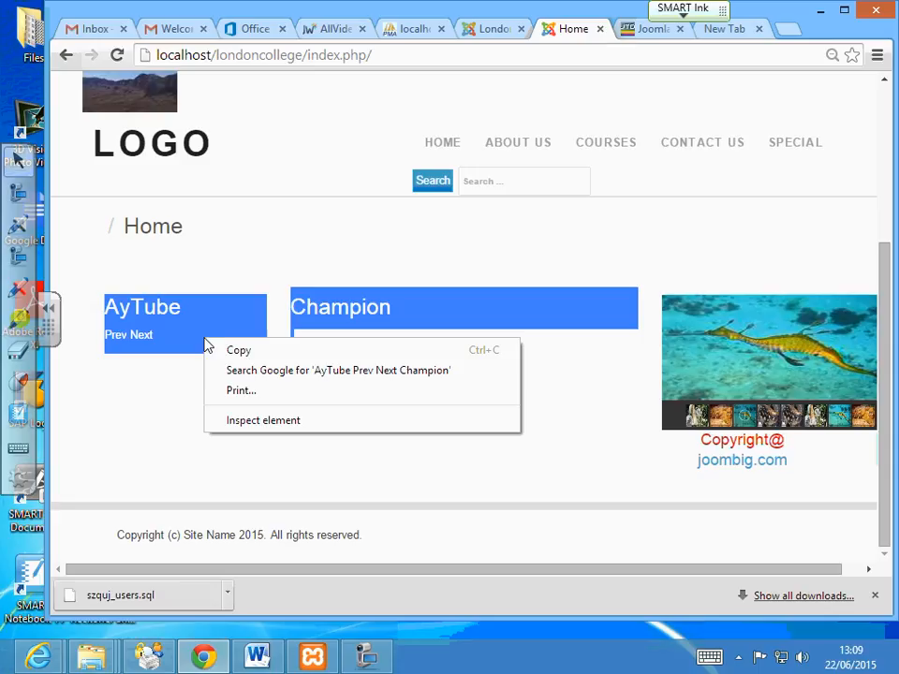
{"action": "left_click", "coordinate": [262, 422]}
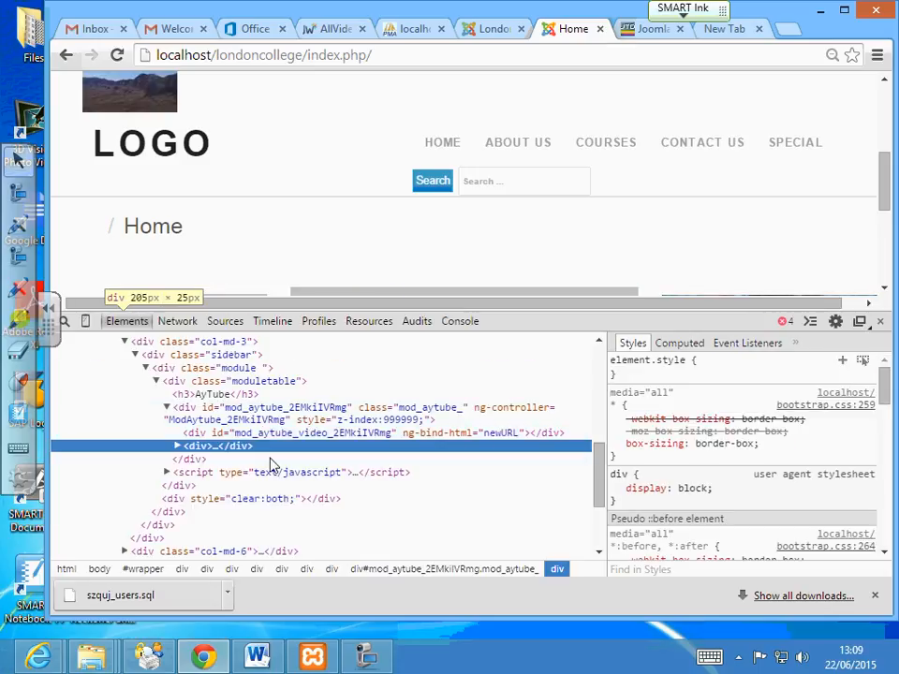
{"action": "left_click", "coordinate": [177, 447]}
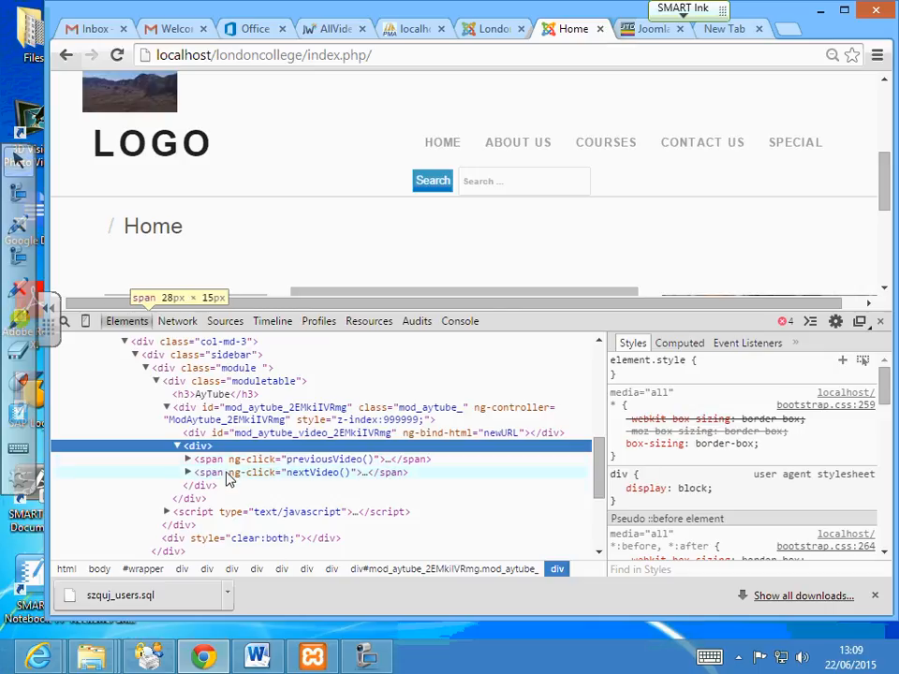
{"action": "left_click", "coordinate": [210, 409]}
{"action": "key", "text": "Up"}
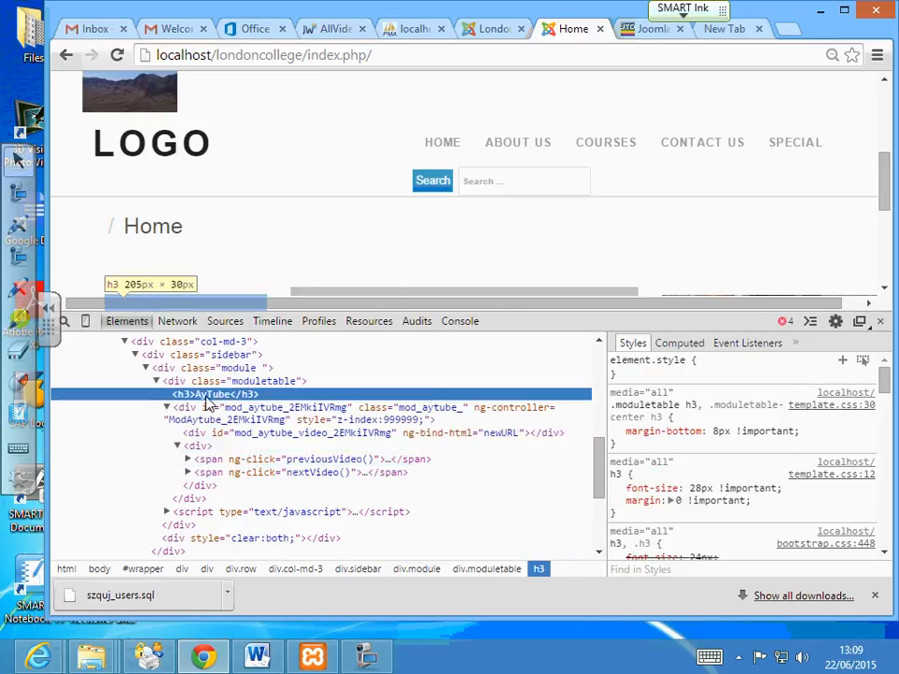
{"action": "left_click", "coordinate": [201, 383]}
{"action": "left_click", "coordinate": [196, 374]}
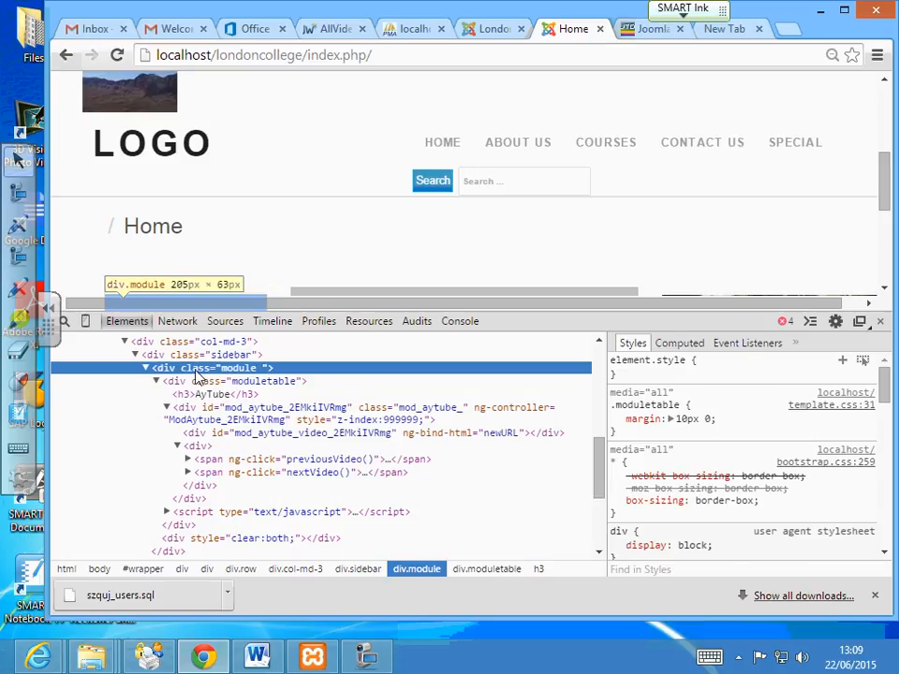
{"action": "key", "text": "Up"}
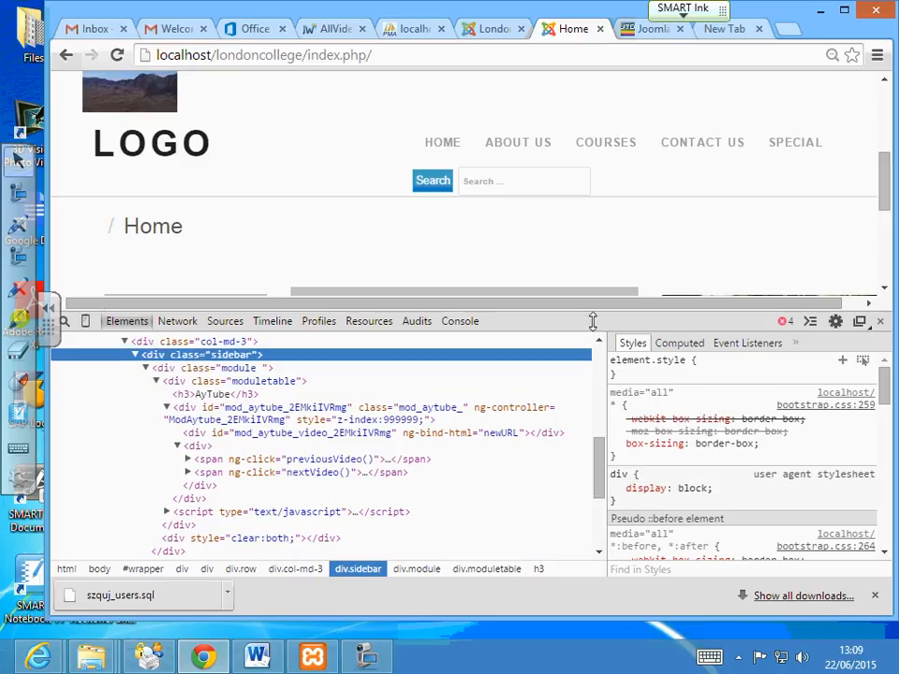
Enlarge the page preview above the developer tools and select the row div that encloses the AyTube and Champion columns
{"action": "left_click_drag", "start_coordinate": [593, 321], "coordinate": [590, 423]}
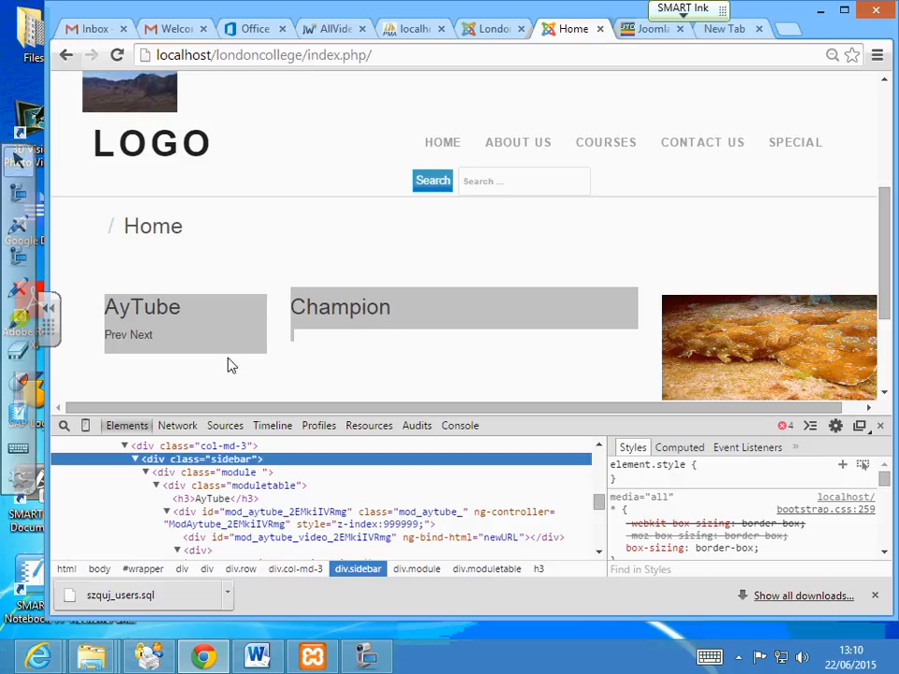
{"action": "left_click", "coordinate": [176, 447]}
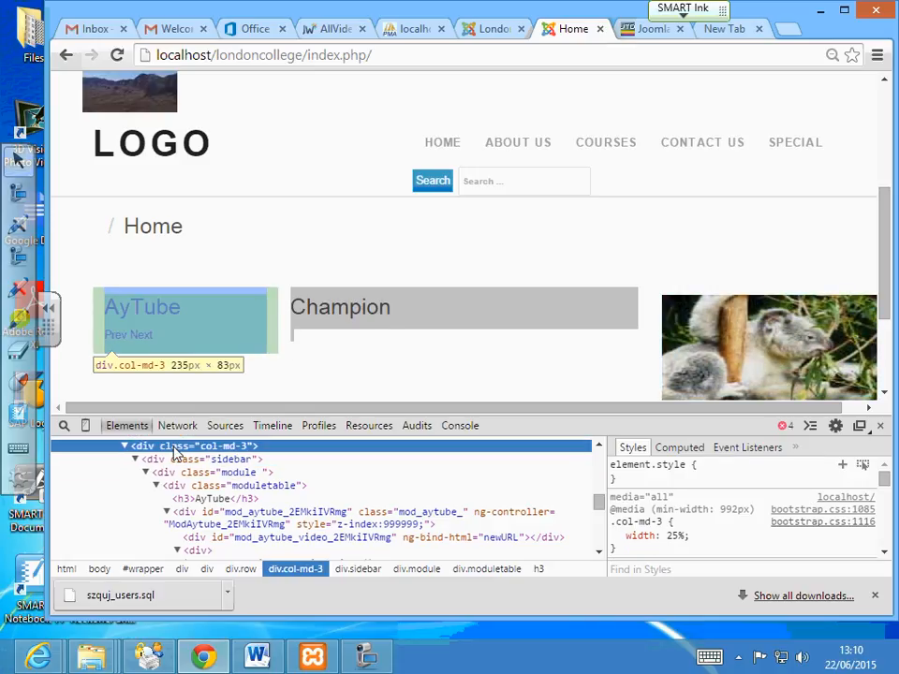
{"action": "left_click_drag", "start_coordinate": [600, 503], "coordinate": [600, 492]}
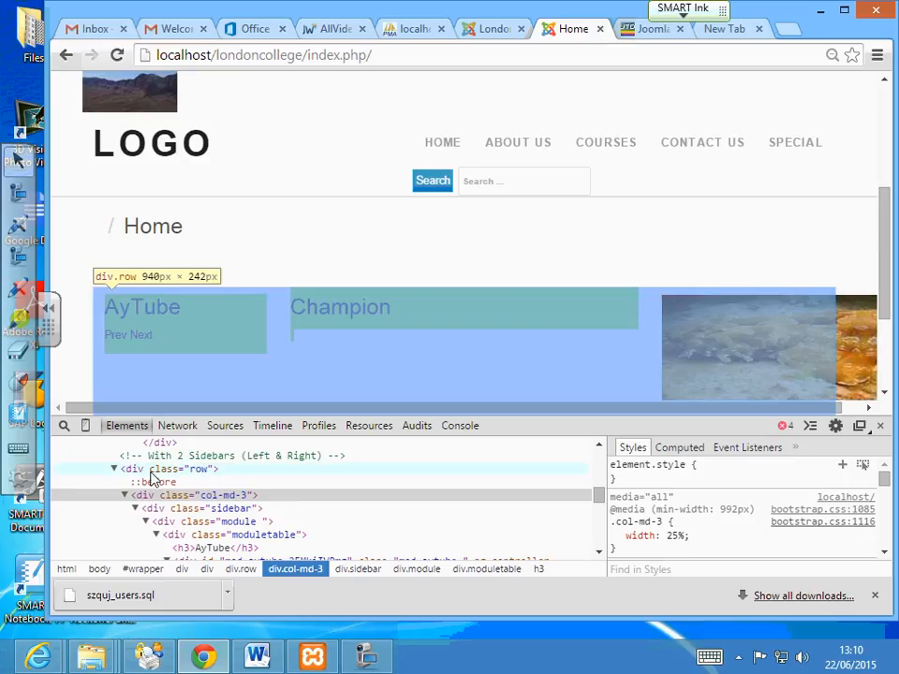
{"action": "left_click", "coordinate": [152, 469]}
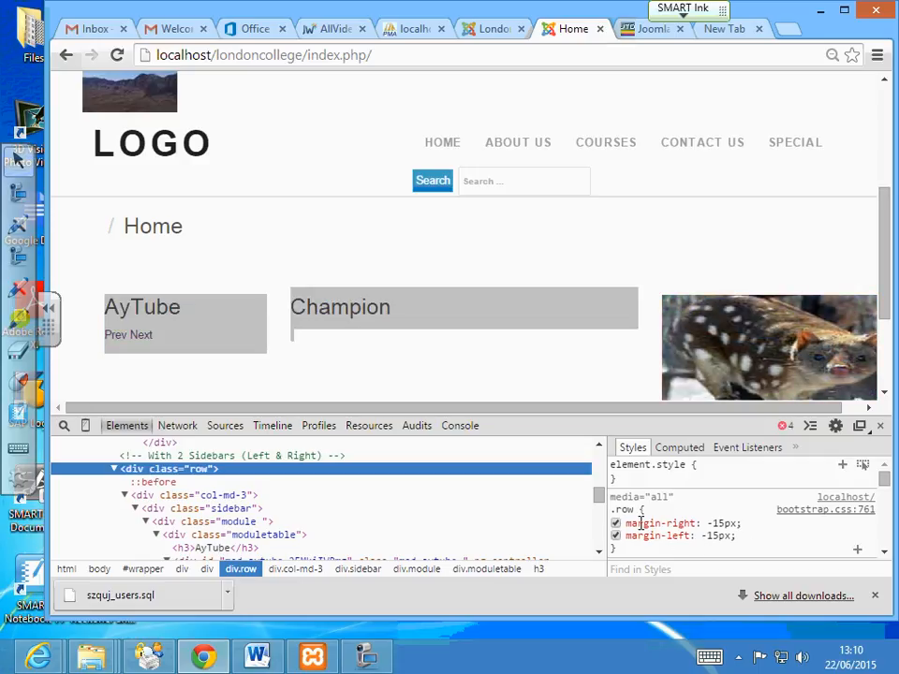
Add background-color: green to the .row rule in the inspected styles
{"action": "left_click", "coordinate": [880, 553]}
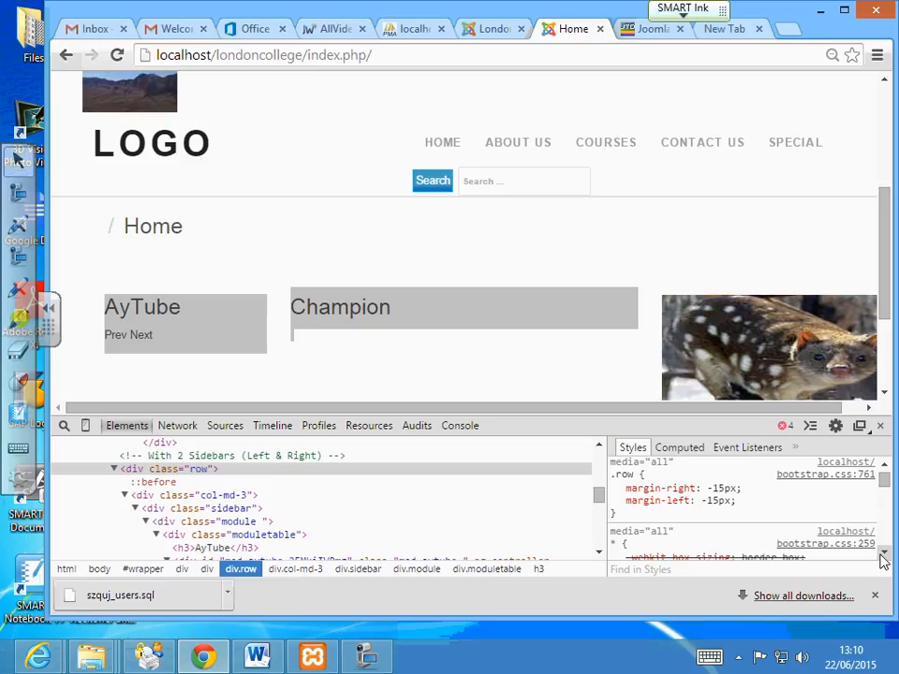
{"action": "left_click", "coordinate": [712, 516]}
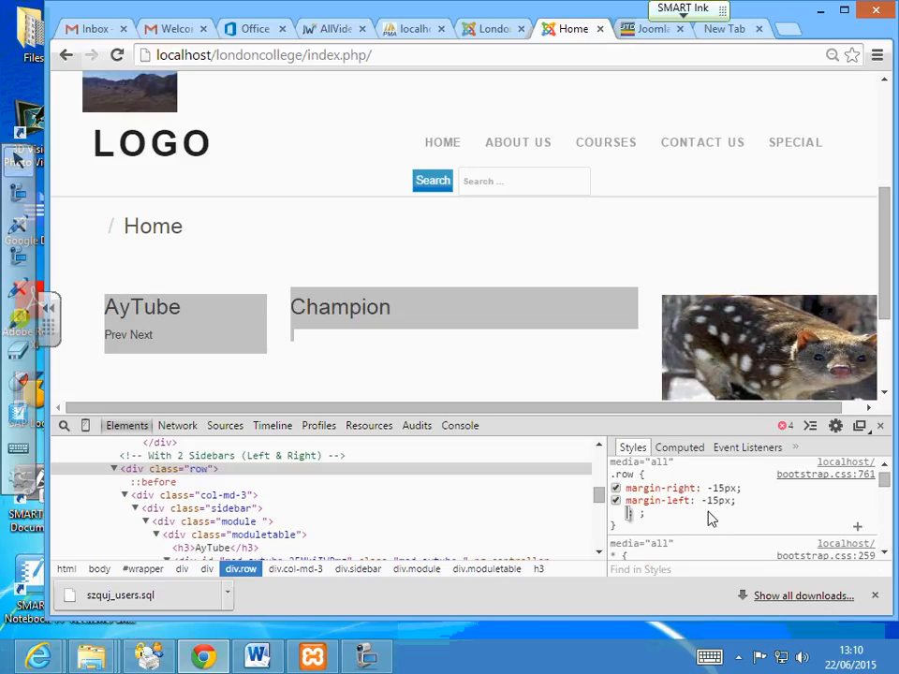
{"action": "type", "text": "backgro"}
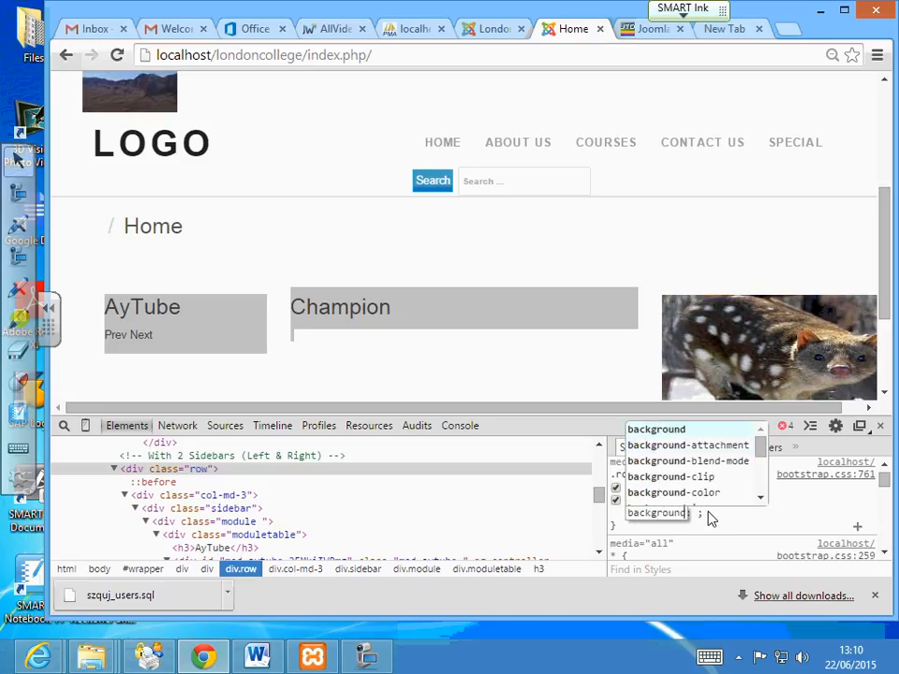
{"action": "type", "text": "und-color: "}
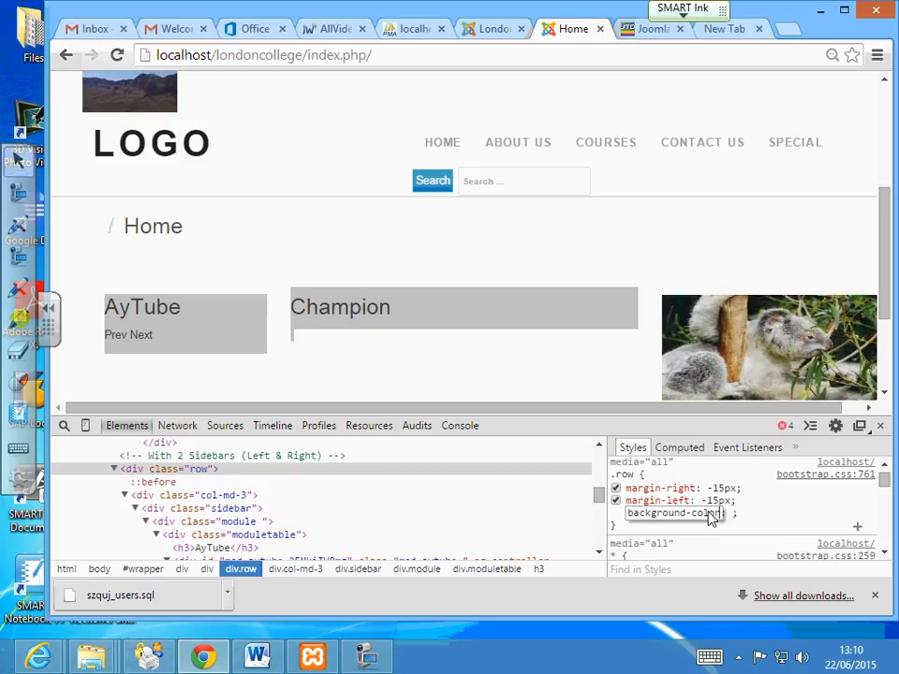
{"action": "type", "text": "green"}
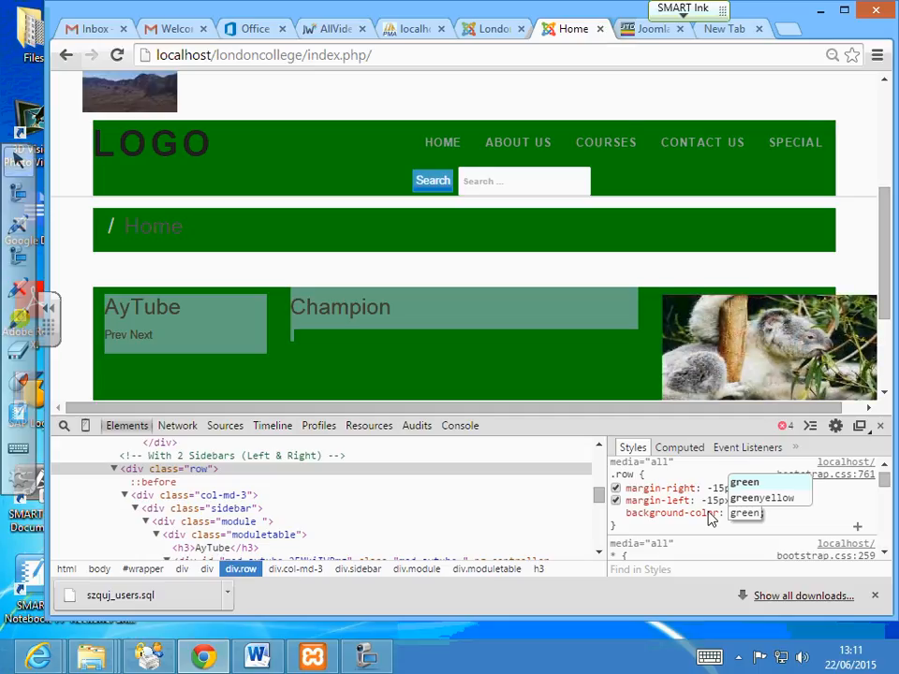
{"action": "left_click", "coordinate": [467, 534]}
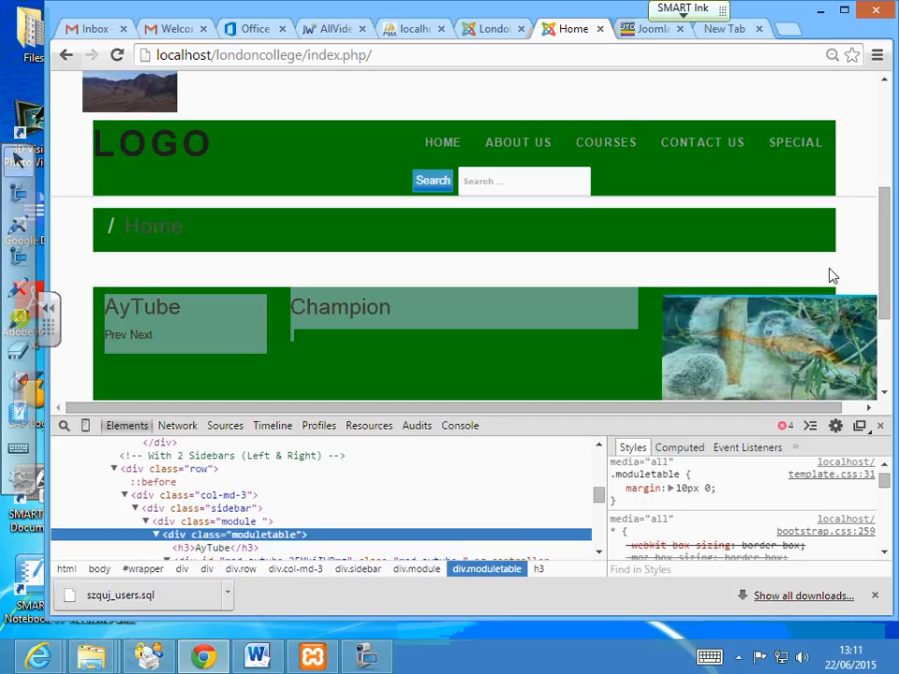
Look over the recoloured rows on the Home page and reselect the row div to view its CSS rule
{"action": "scroll", "coordinate": [393, 280], "scroll_direction": "down", "scroll_amount": 3}
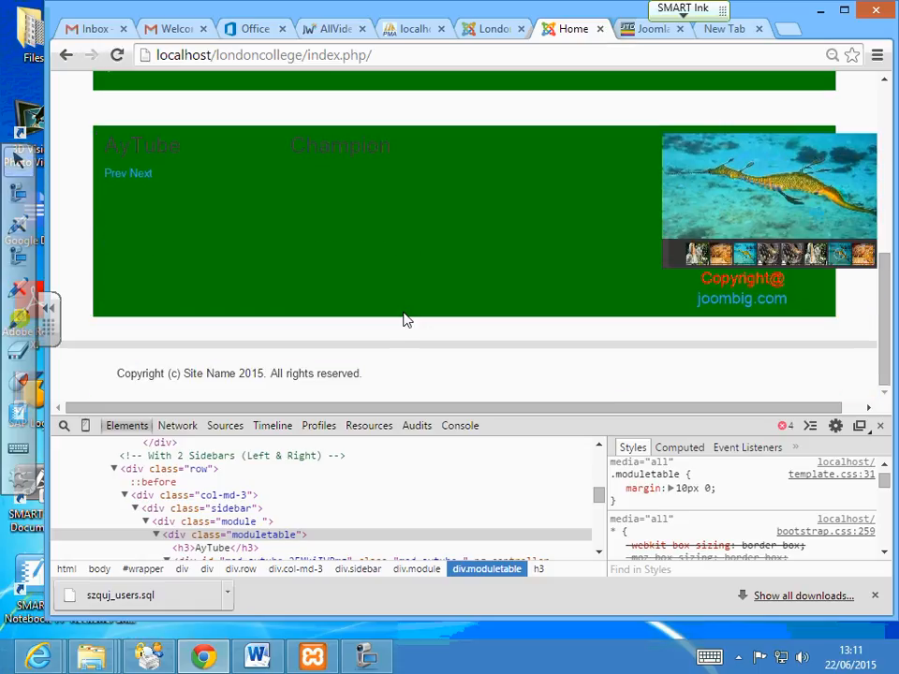
{"action": "scroll", "coordinate": [439, 283], "scroll_direction": "up", "scroll_amount": 5}
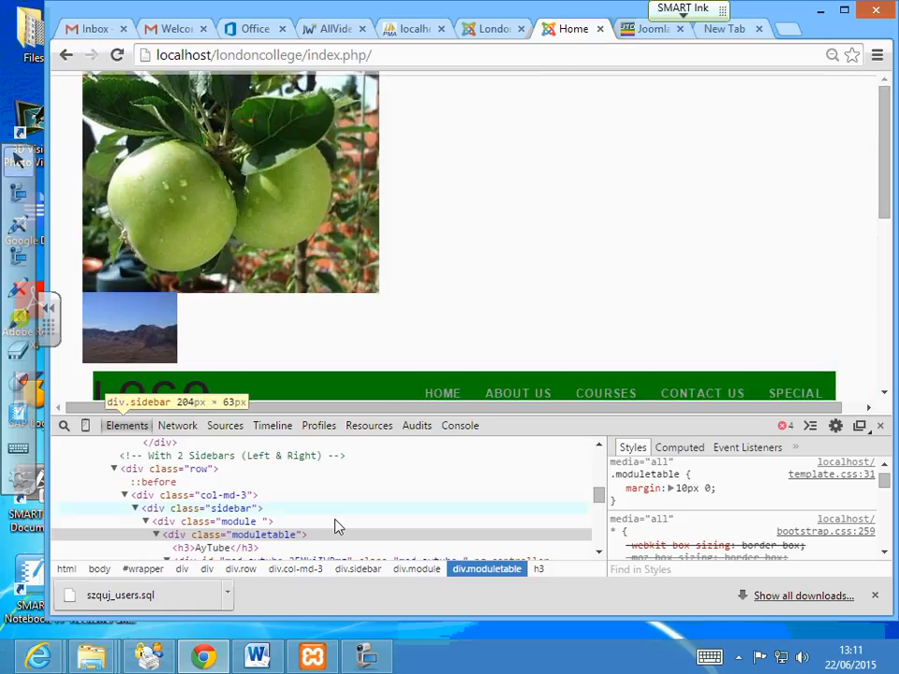
{"action": "left_click", "coordinate": [183, 472]}
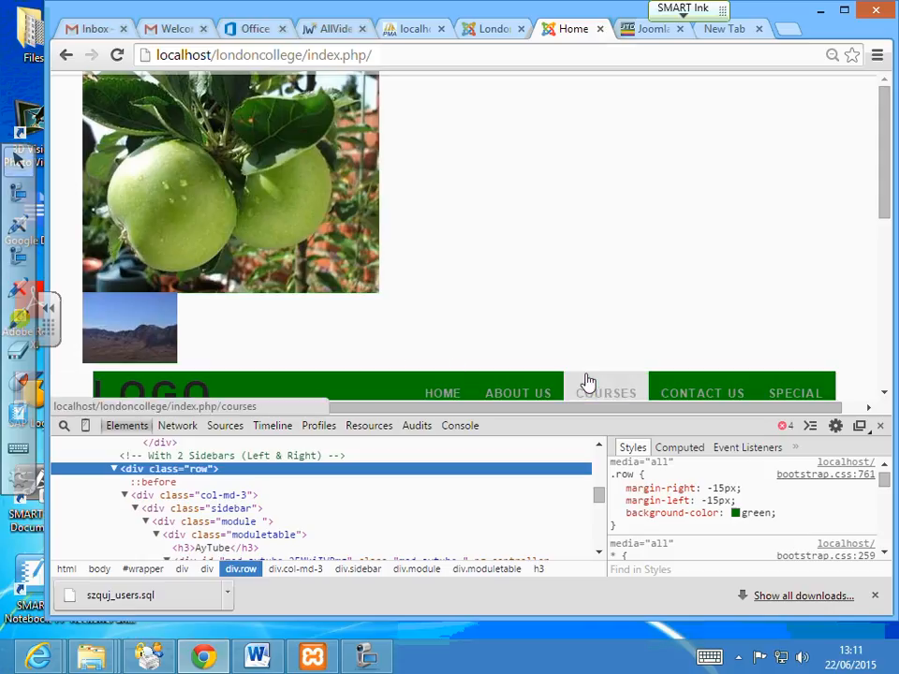
Return to the Joomla administrator and close the td_esgat template's customisation page
{"action": "left_click", "coordinate": [414, 29]}
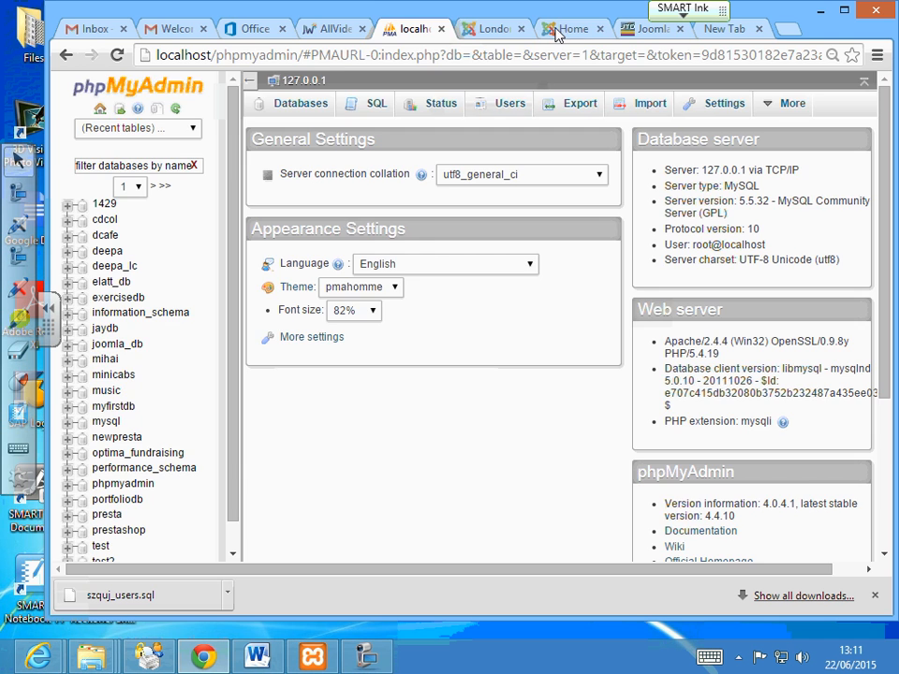
{"action": "left_click", "coordinate": [557, 30]}
{"action": "left_click", "coordinate": [496, 30]}
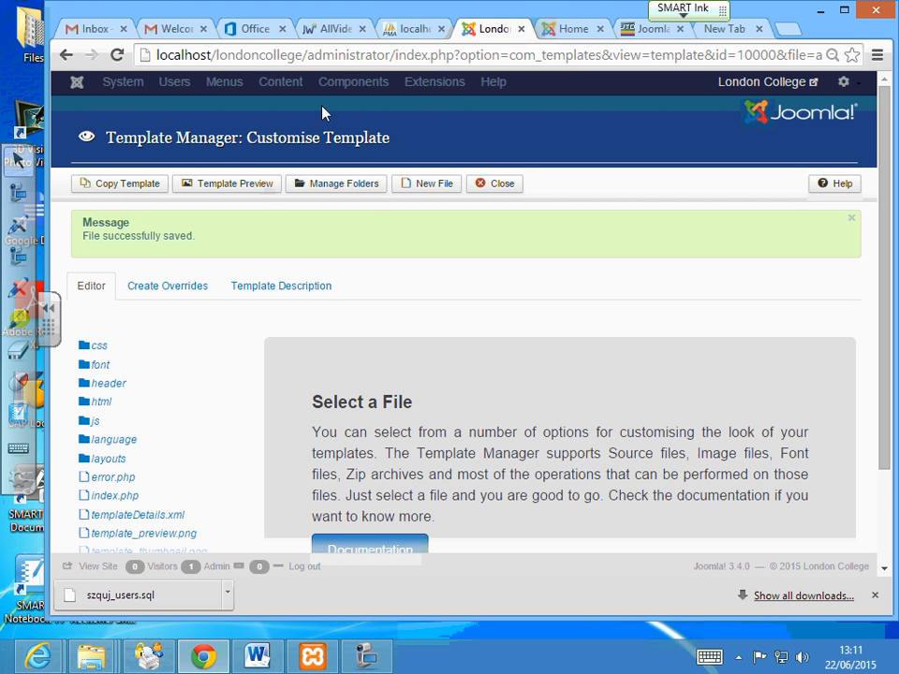
{"action": "left_click", "coordinate": [516, 185]}
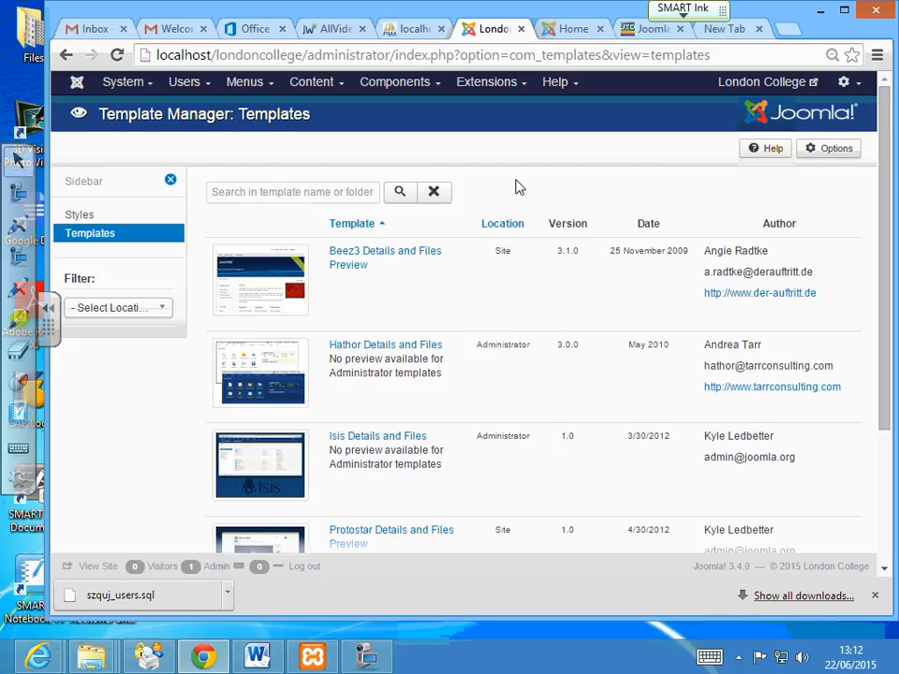
Review the template styles and templates lists, then open the Isis template's files and close them again
{"action": "left_click", "coordinate": [81, 217]}
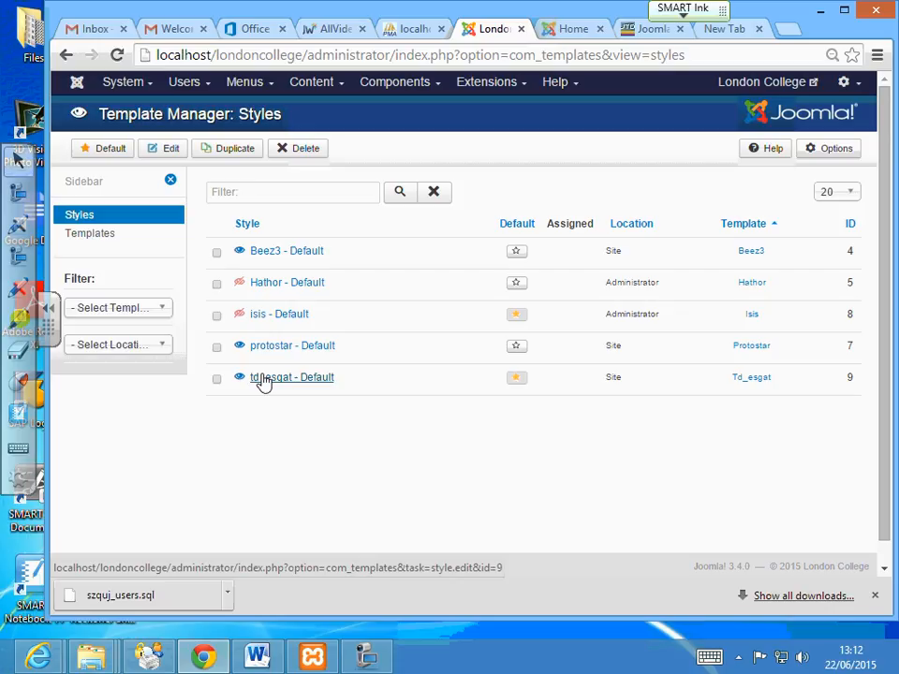
{"action": "left_click", "coordinate": [97, 236]}
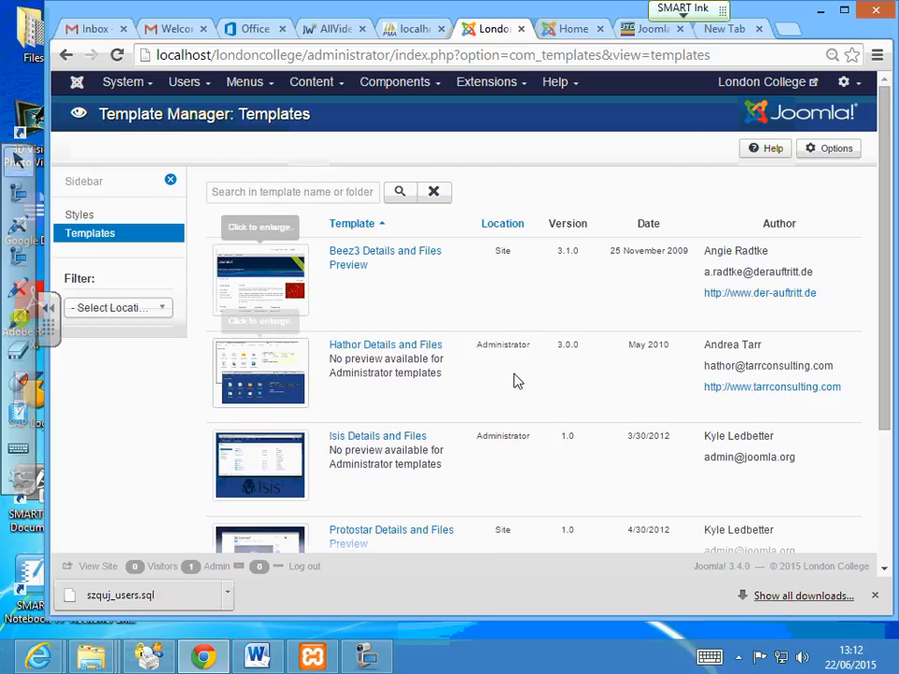
{"action": "left_click", "coordinate": [374, 439]}
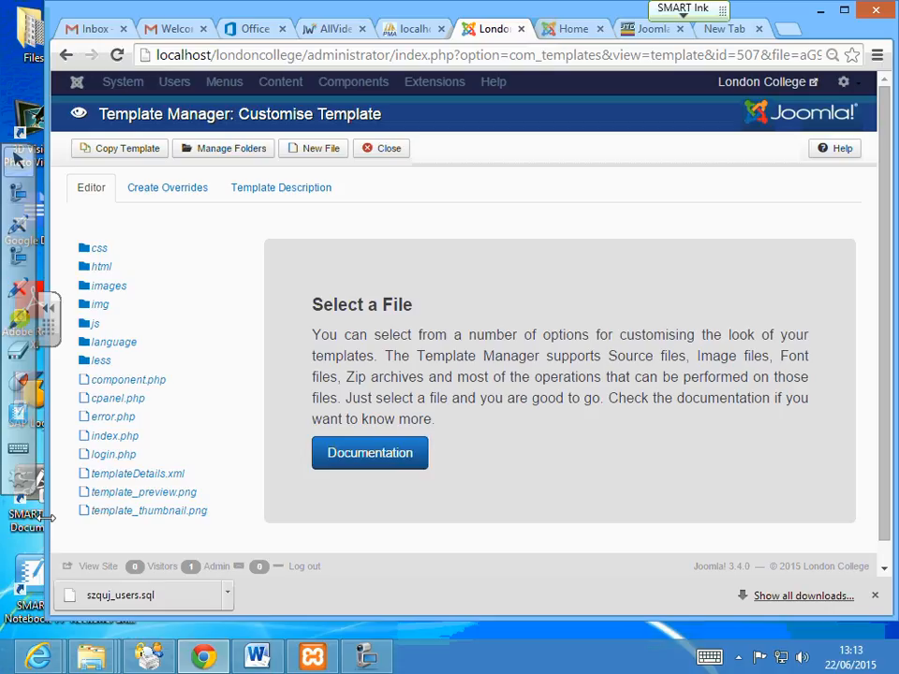
{"action": "left_click", "coordinate": [400, 154]}
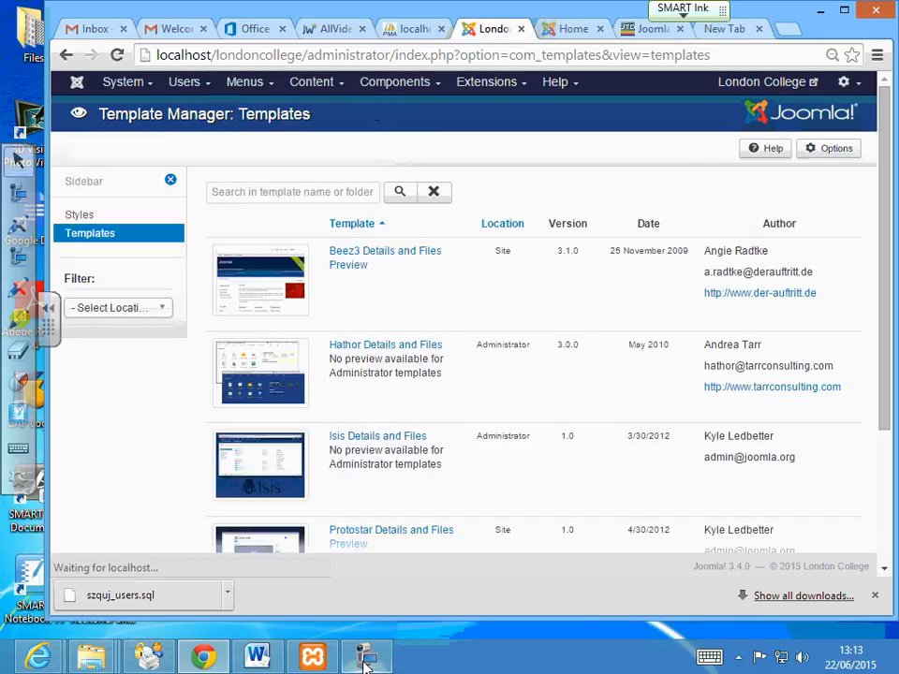
{"action": "mouse_move", "coordinate": [365, 661]}
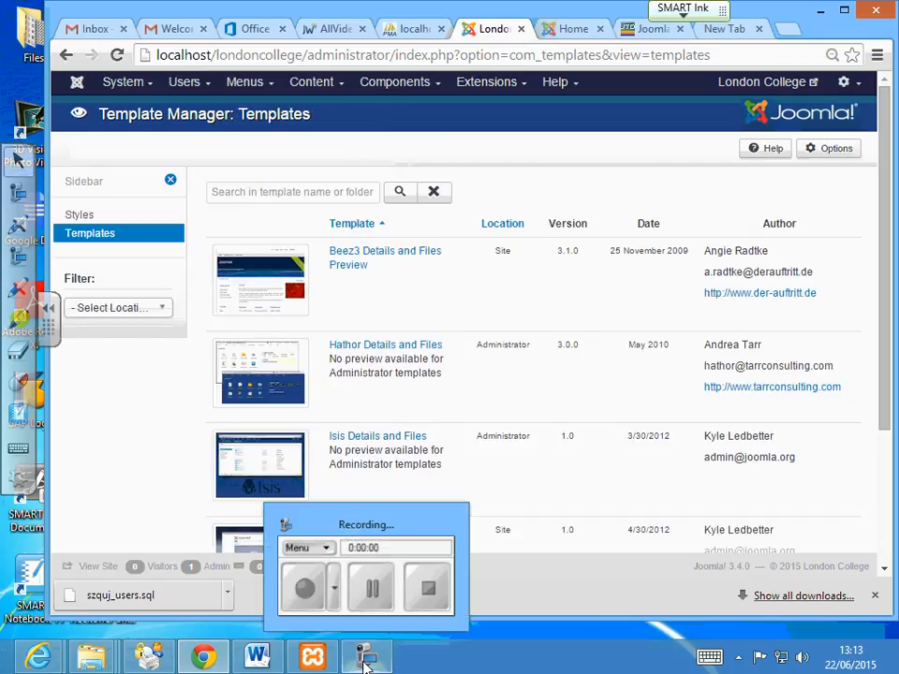
{"action": "left_click", "coordinate": [365, 661]}
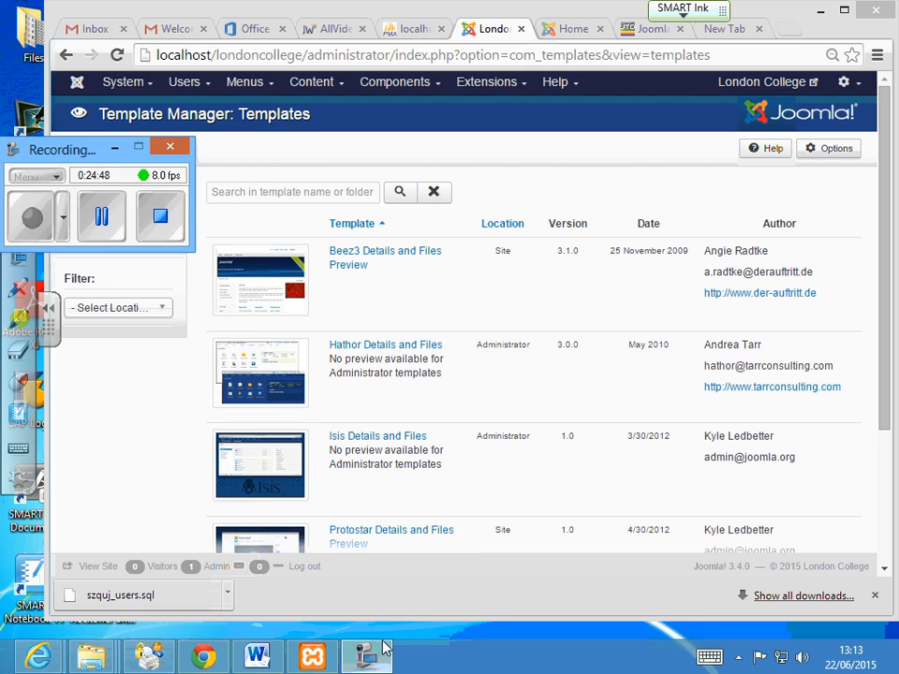